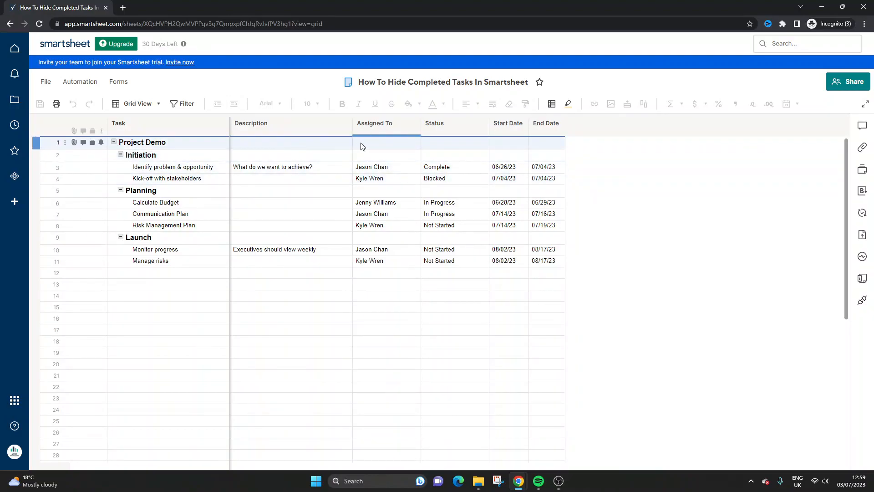
# Step: Start a new filter for the task sheet and name it "Complete Tasks Excluded"
pyautogui.click(457, 157)
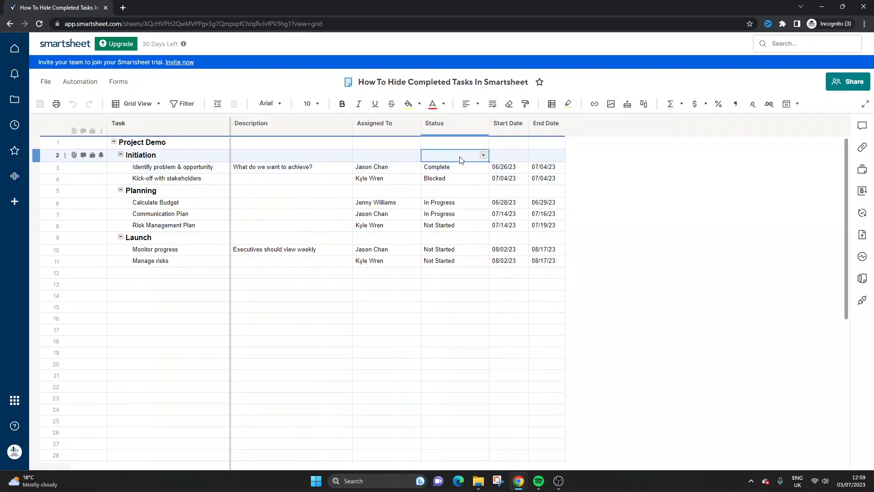
pyautogui.click(453, 164)
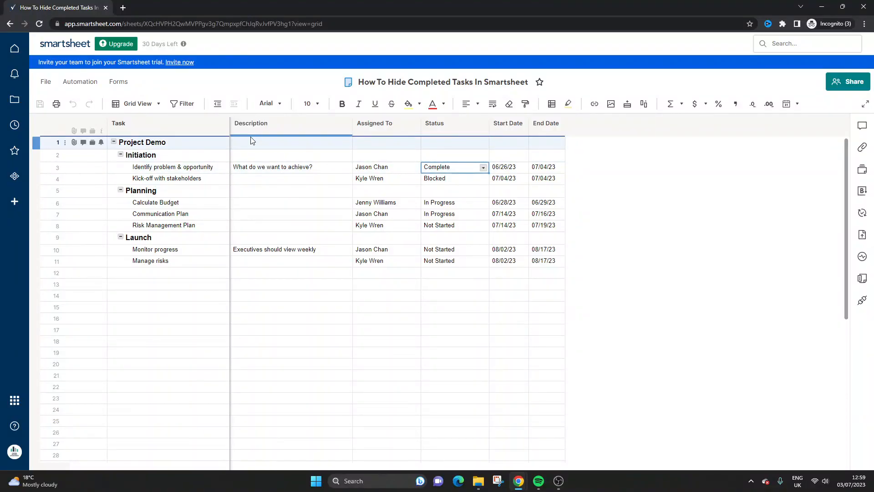
pyautogui.click(185, 105)
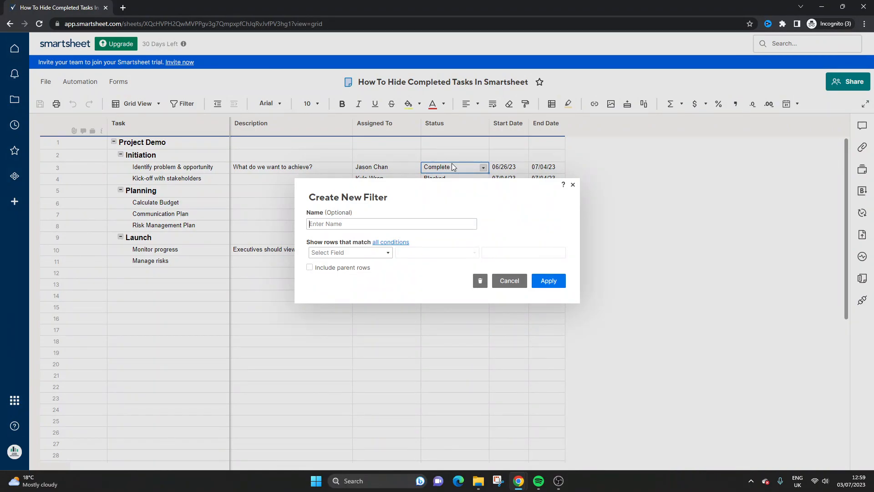
pyautogui.write('Complete Tasks Excluded')
# Step: Set the filter condition to Status is not equal to "Complete" and apply the filter
pyautogui.click(343, 253)
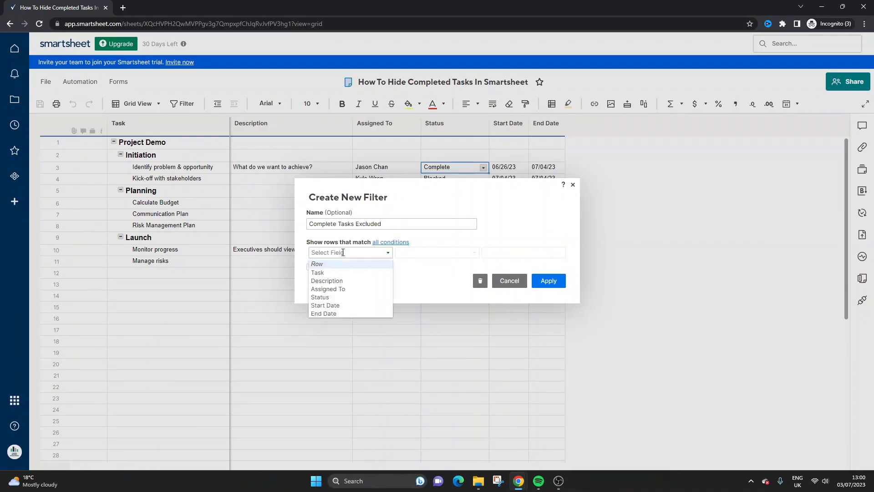
pyautogui.click(341, 297)
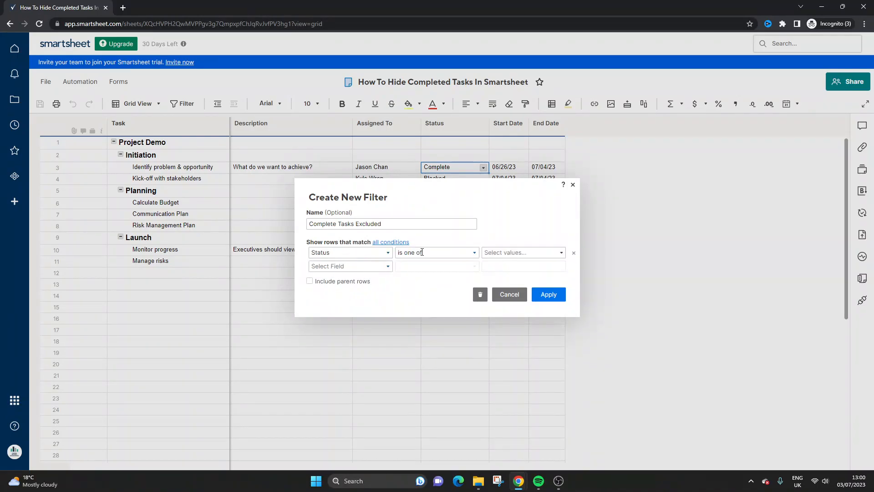
pyautogui.click(422, 253)
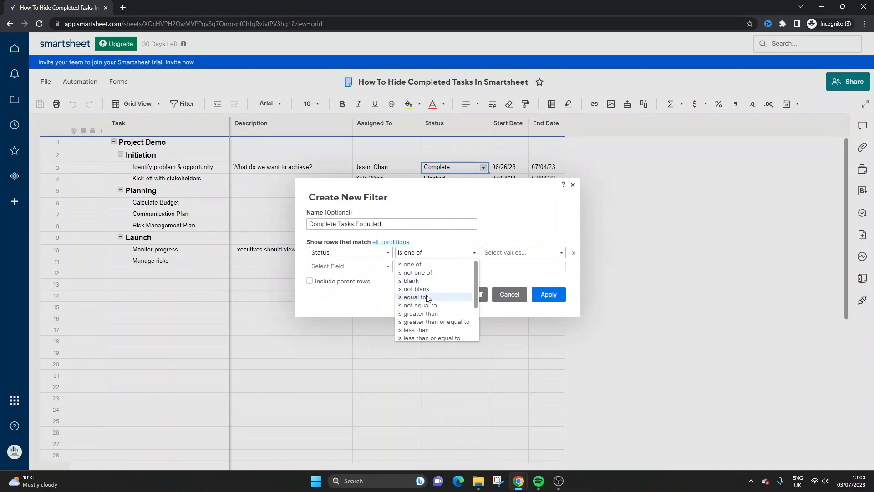
pyautogui.click(436, 306)
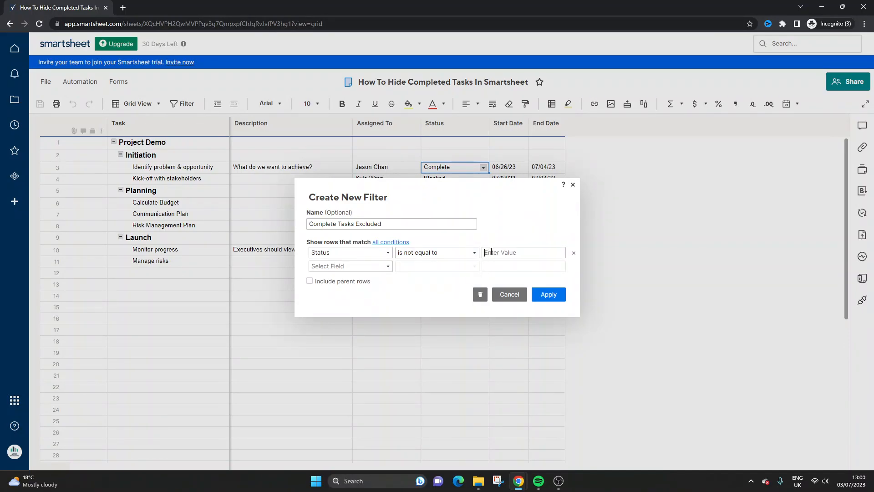
pyautogui.write('Complete')
pyautogui.click(542, 297)
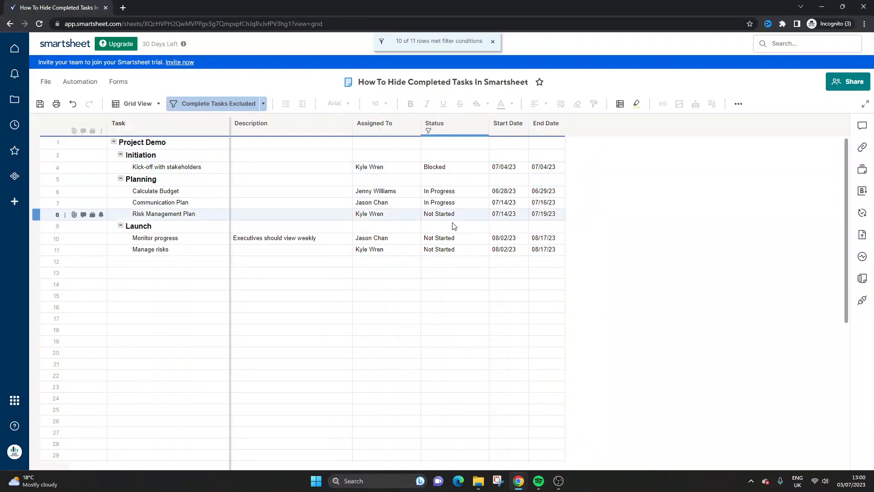
# Step: Toggle the filter off and on, and review the operators available for its Status condition without changing it
pyautogui.click(189, 102)
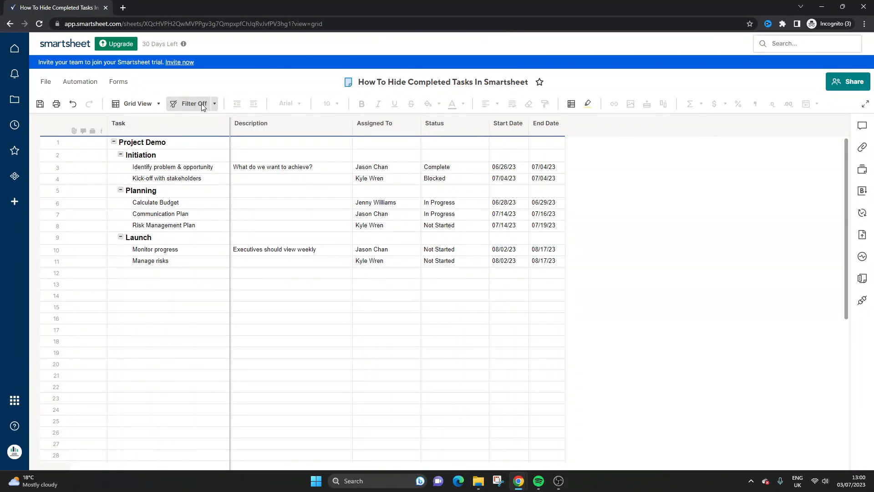
pyautogui.click(202, 104)
pyautogui.click(264, 104)
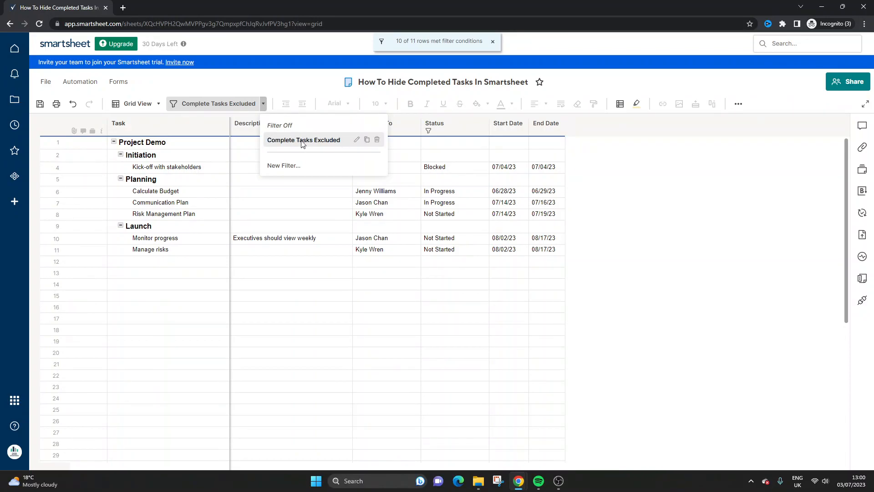
pyautogui.click(356, 140)
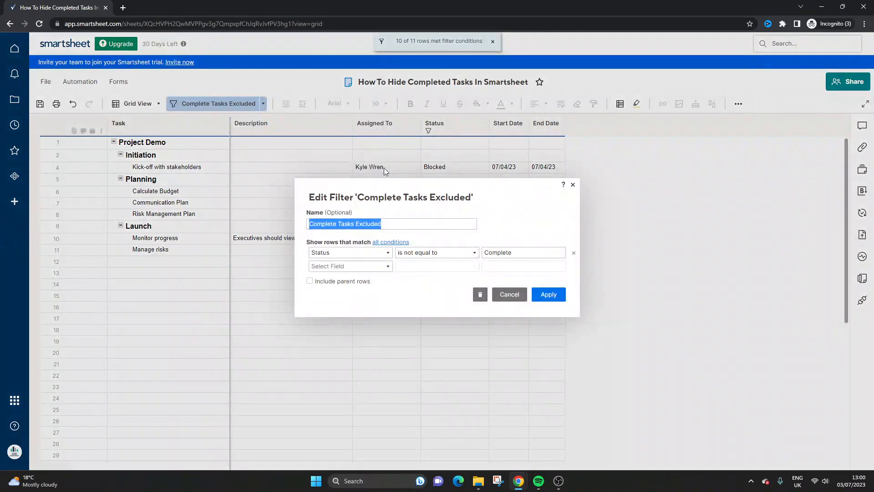
pyautogui.click(425, 252)
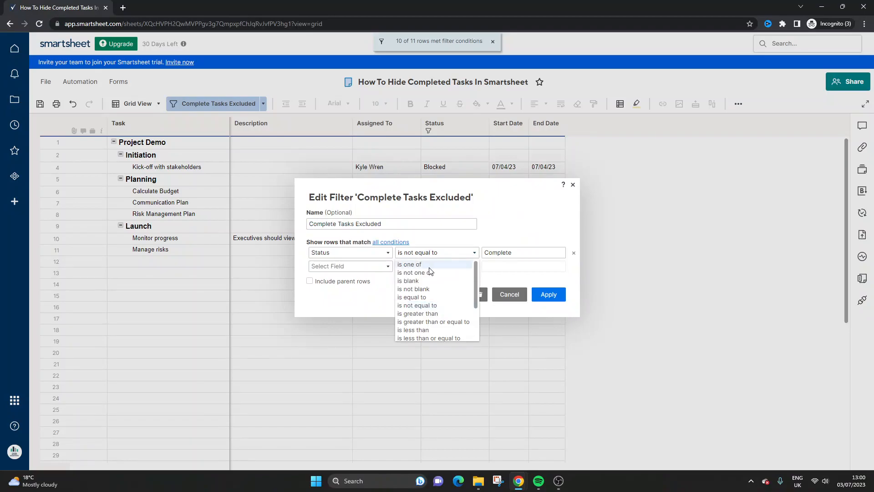
pyautogui.moveTo(475, 285); pyautogui.dragTo(476, 323)
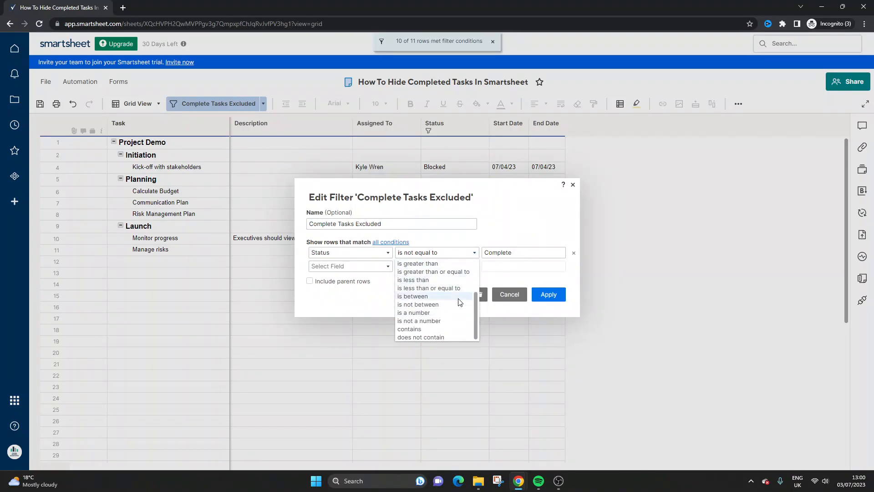
pyautogui.click(469, 249)
pyautogui.click(458, 253)
pyautogui.moveTo(474, 269); pyautogui.dragTo(474, 245)
pyautogui.click(501, 291)
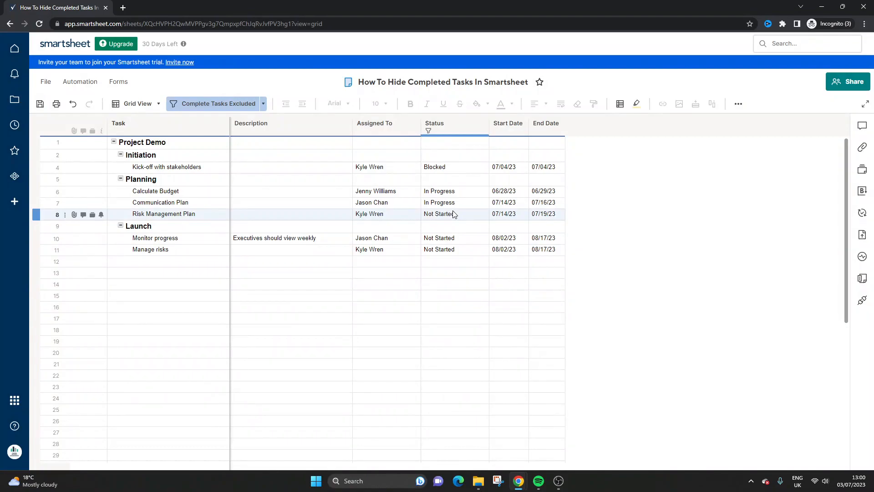
# Step: Turn off the Complete Tasks Excluded filter and insert four blank rows above the Project Demo row
pyautogui.click(263, 104)
pyautogui.click(279, 125)
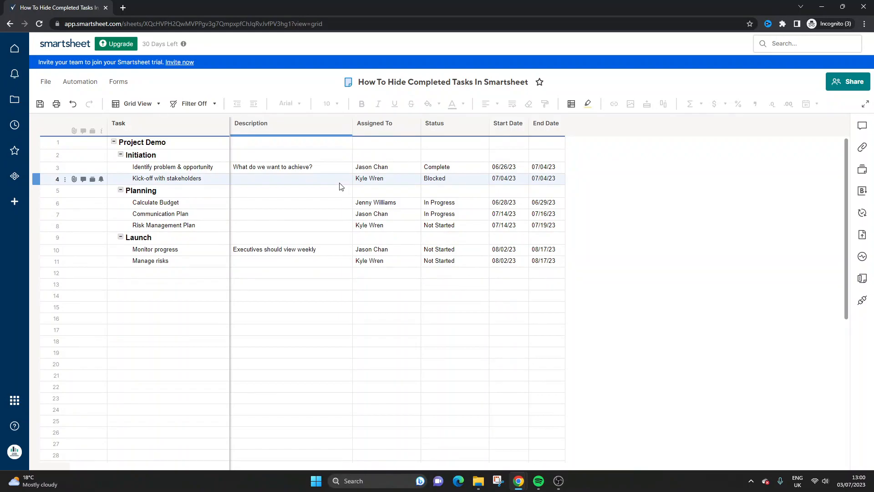
pyautogui.rightClick(41, 140)
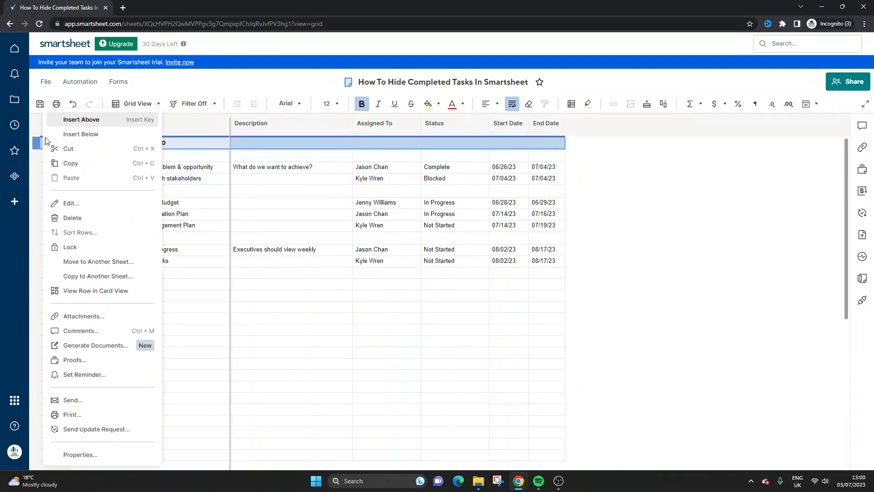
pyautogui.click(81, 119)
pyautogui.rightClick(43, 142)
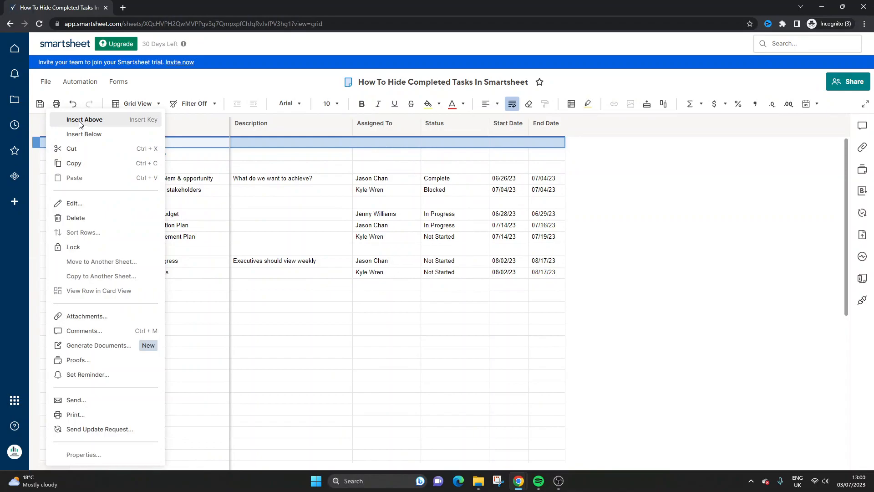
pyautogui.click(81, 121)
pyautogui.rightClick(42, 141)
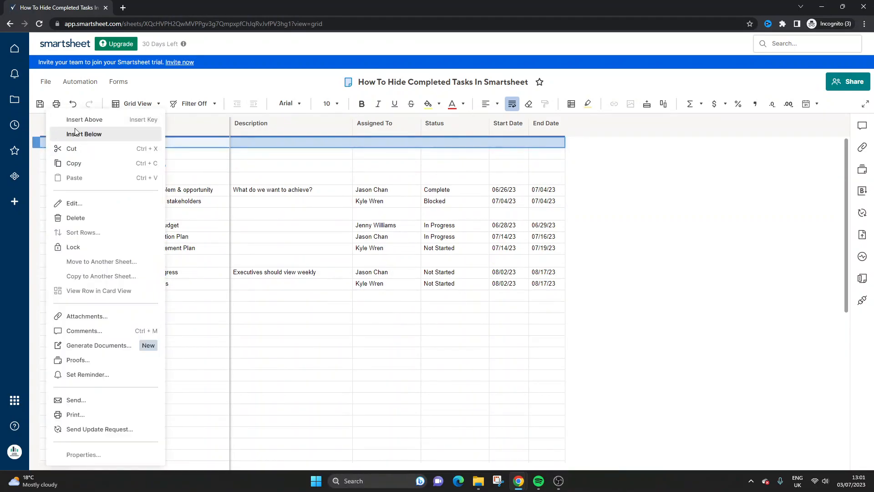
pyautogui.click(75, 134)
pyautogui.rightClick(42, 142)
pyautogui.click(81, 120)
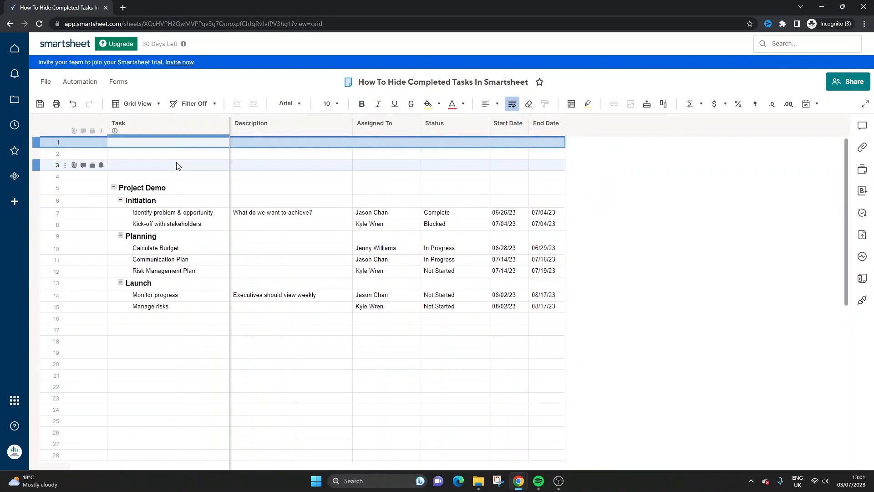
# Step: Enter "Completed Tasks" as the heading in the Task column of row 1
pyautogui.click(167, 143)
pyautogui.write('Complete')
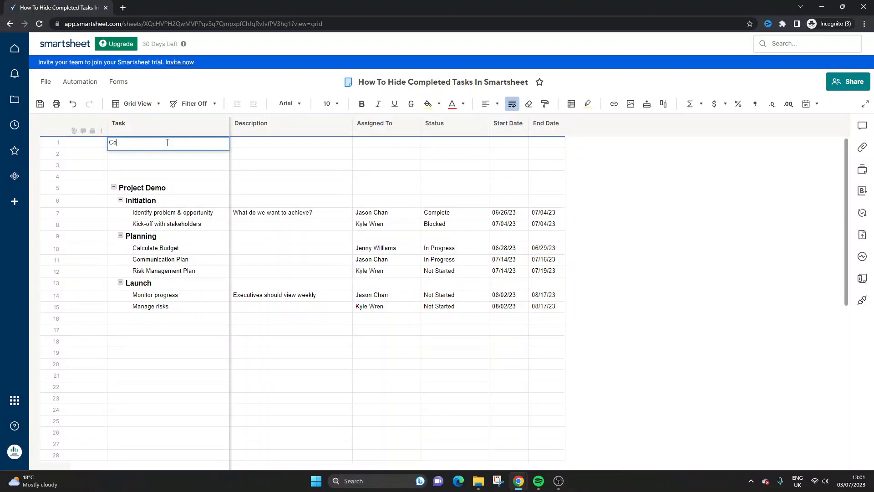
pyautogui.press('Return')
pyautogui.click(167, 143)
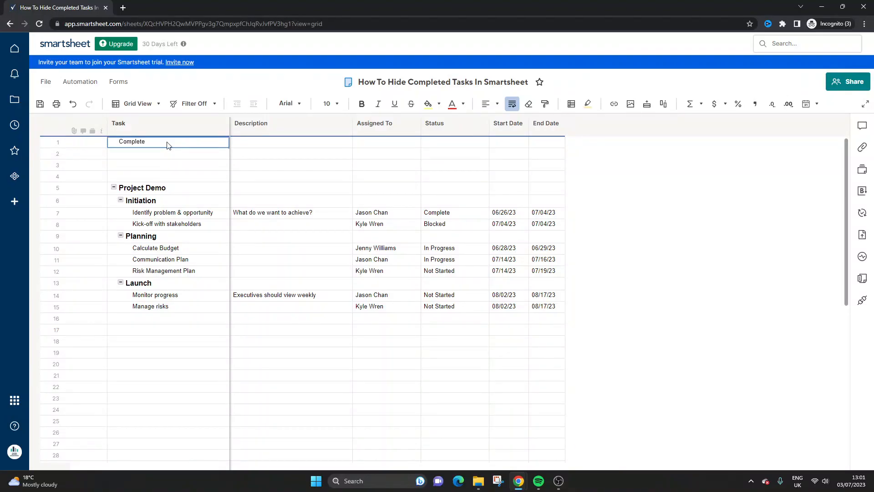
pyautogui.click(167, 141)
pyautogui.write('d Tasks')
pyautogui.press('Return')
# Step: Format the Completed Tasks heading as bold with font size 12
pyautogui.click(167, 142)
pyautogui.click(364, 105)
pyautogui.click(328, 105)
pyautogui.click(335, 167)
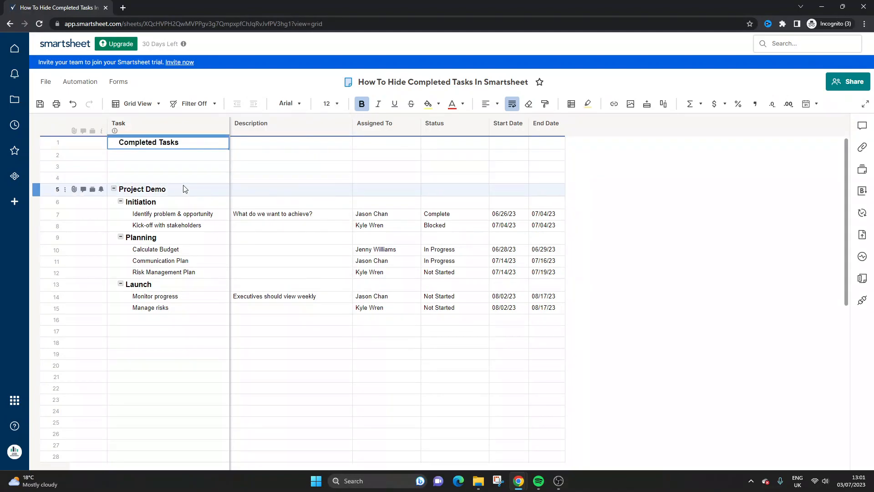
# Step: Move the cells of the "Identify problem & opportunity" task to row 2 under Completed Tasks, allowing the restricted date values
pyautogui.click(184, 155)
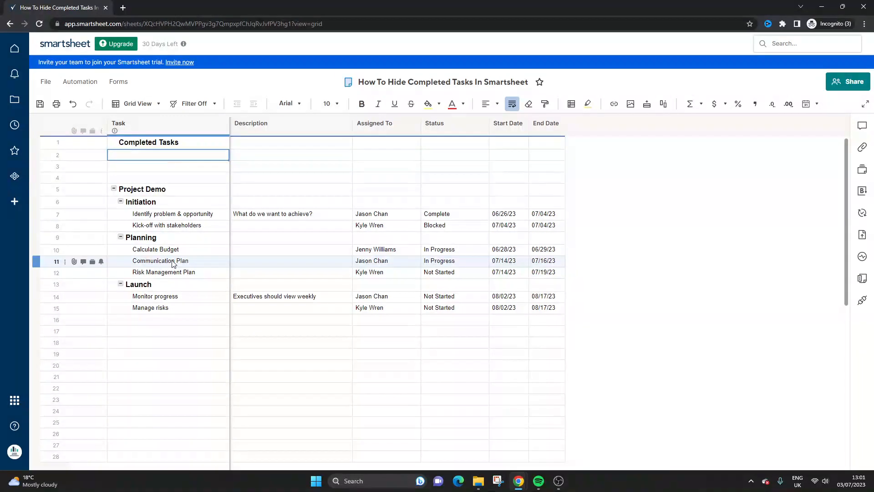
pyautogui.click(449, 216)
pyautogui.moveTo(182, 214); pyautogui.dragTo(541, 213)
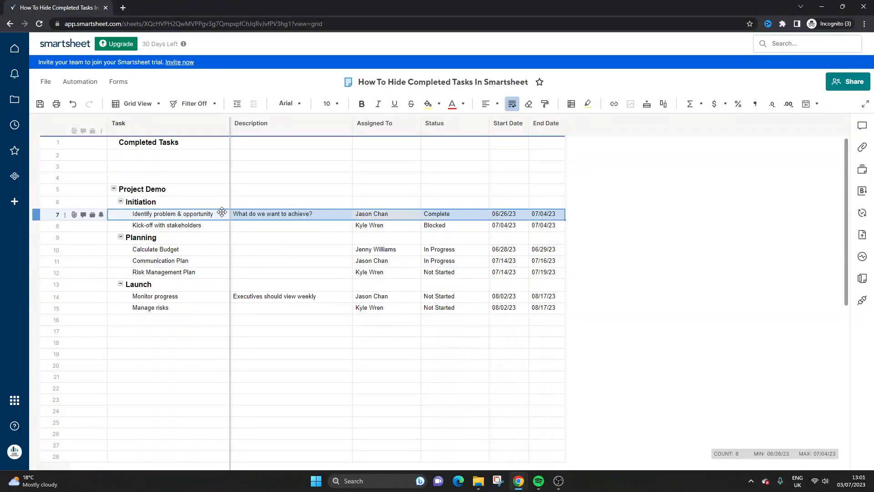
pyautogui.moveTo(220, 209); pyautogui.dragTo(223, 154)
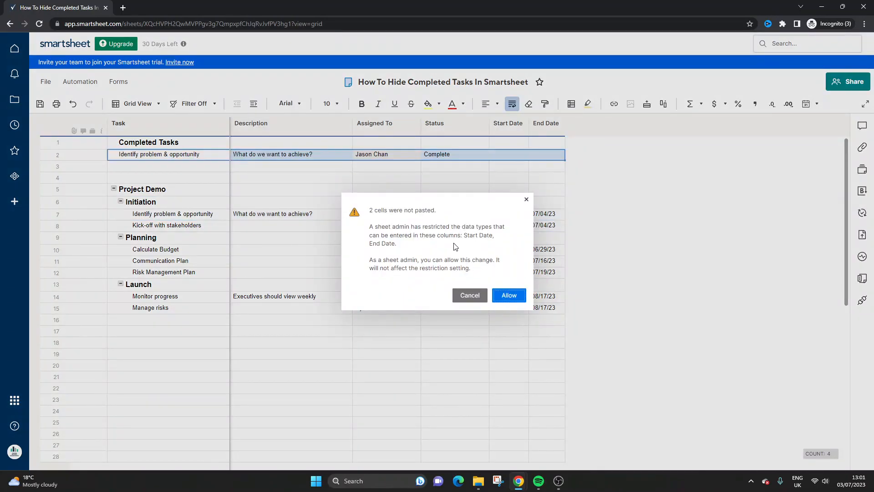
pyautogui.click(510, 296)
# Step: Indent the "Identify problem & opportunity" task beneath Completed Tasks and collapse that group
pyautogui.click(486, 157)
pyautogui.moveTo(496, 155); pyautogui.dragTo(185, 160)
pyautogui.click(413, 168)
pyautogui.click(195, 154)
pyautogui.click(254, 103)
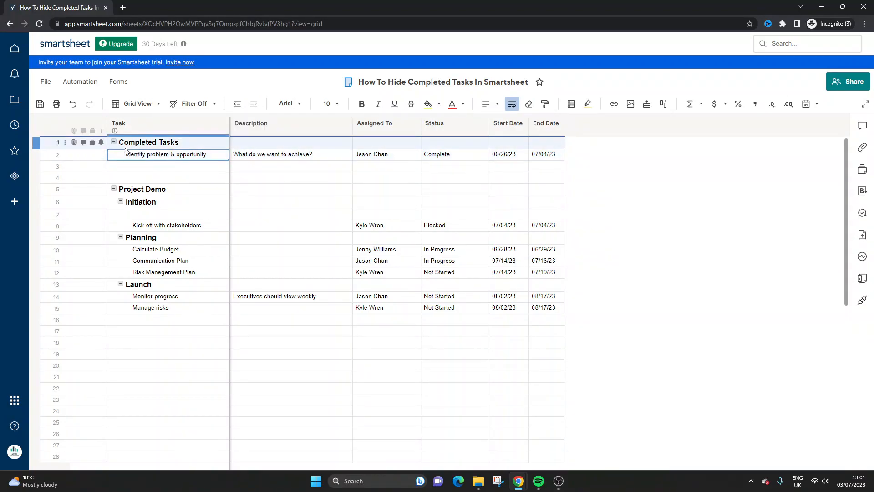
pyautogui.click(114, 142)
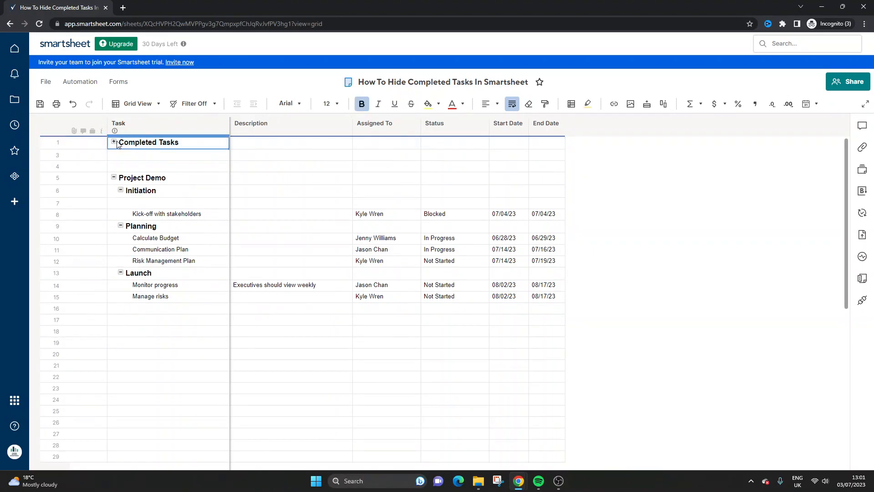
# Step: Delete one blank row between Completed Tasks and Project Demo, and check the Completed Tasks group by expanding and collapsing it
pyautogui.rightClick(45, 155)
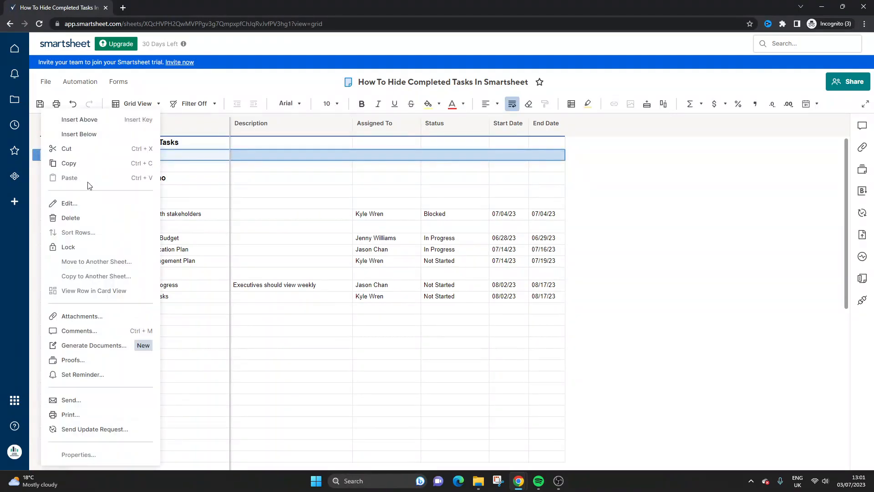
pyautogui.click(86, 216)
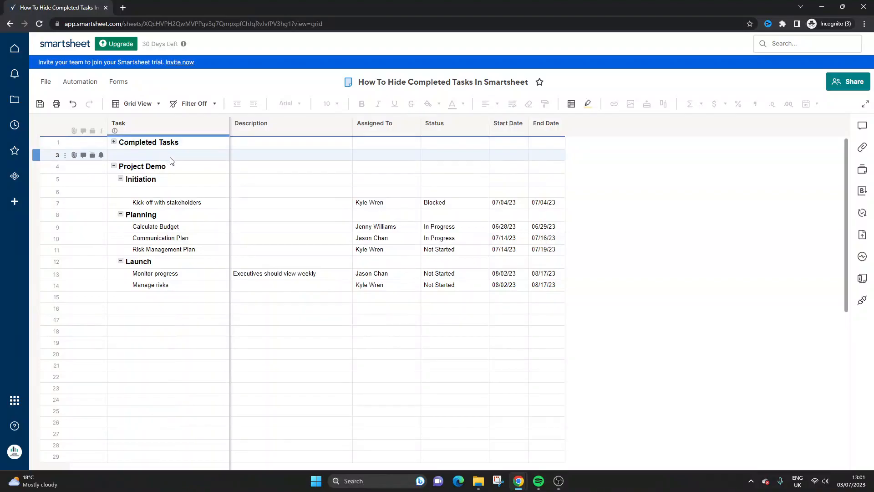
pyautogui.click(329, 253)
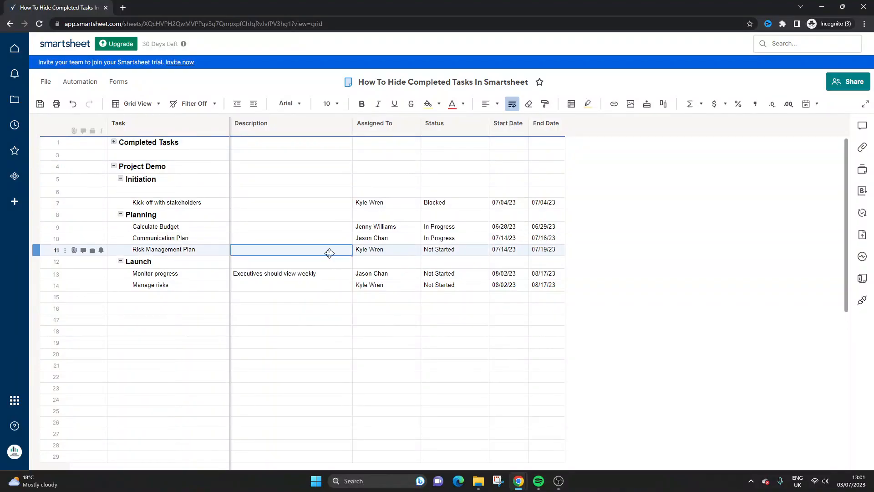
pyautogui.click(113, 142)
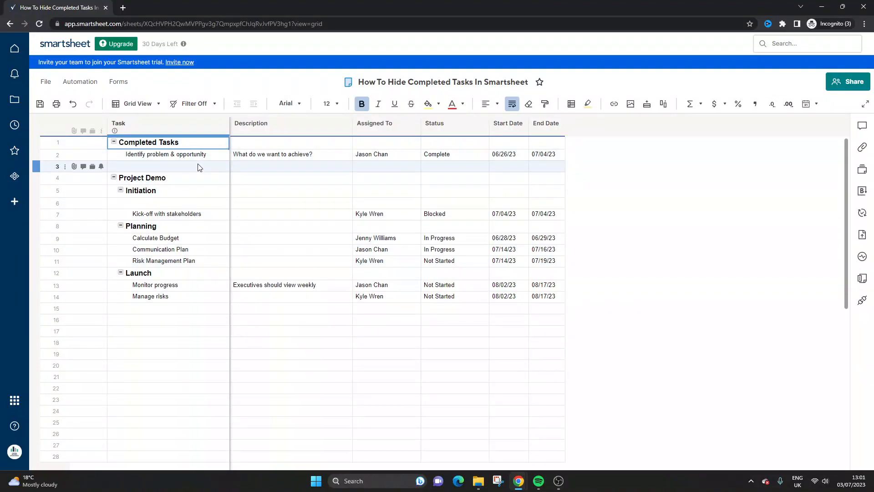
pyautogui.click(114, 142)
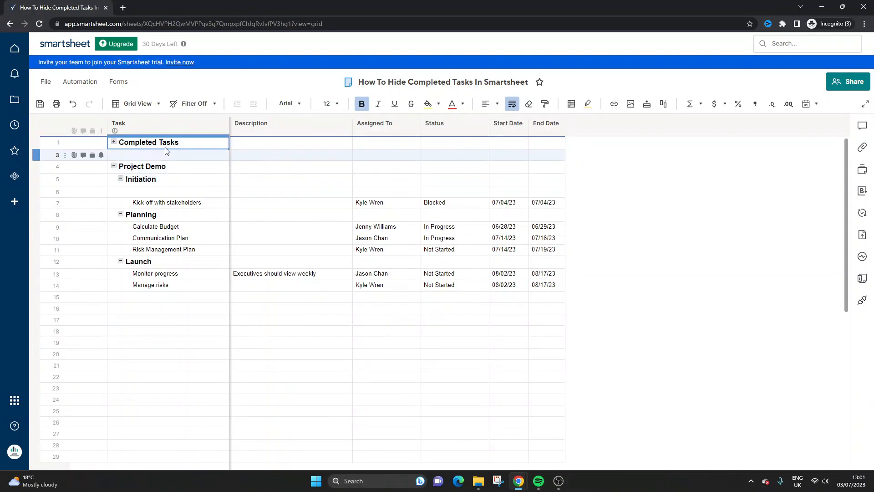
# Step: Delete the empty row under Initiation left by the moved task
pyautogui.rightClick(51, 192)
pyautogui.click(81, 218)
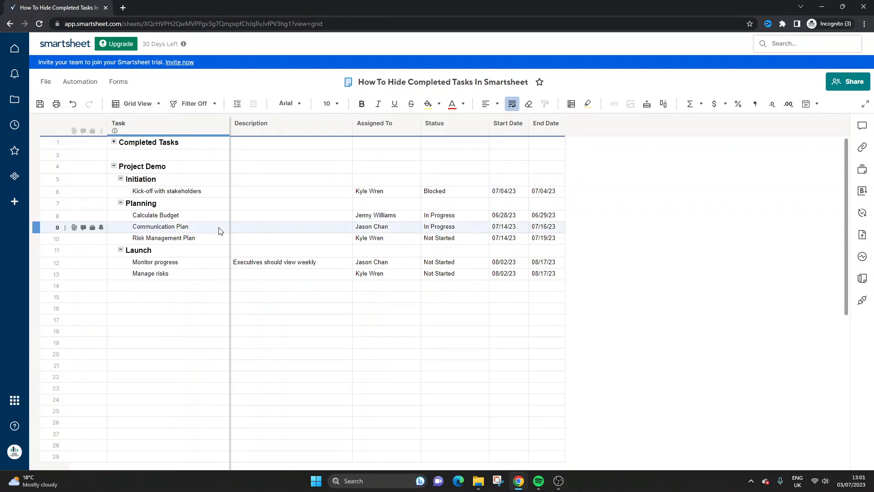
pyautogui.click(220, 231)
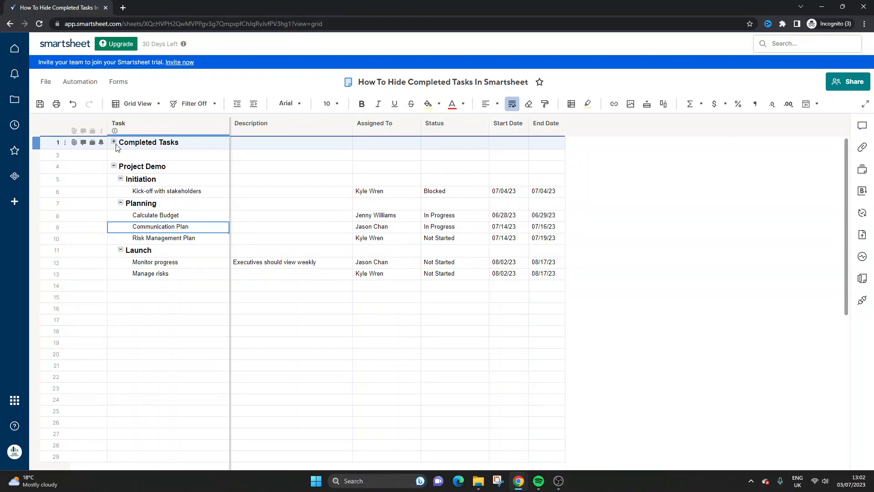
pyautogui.click(220, 191)
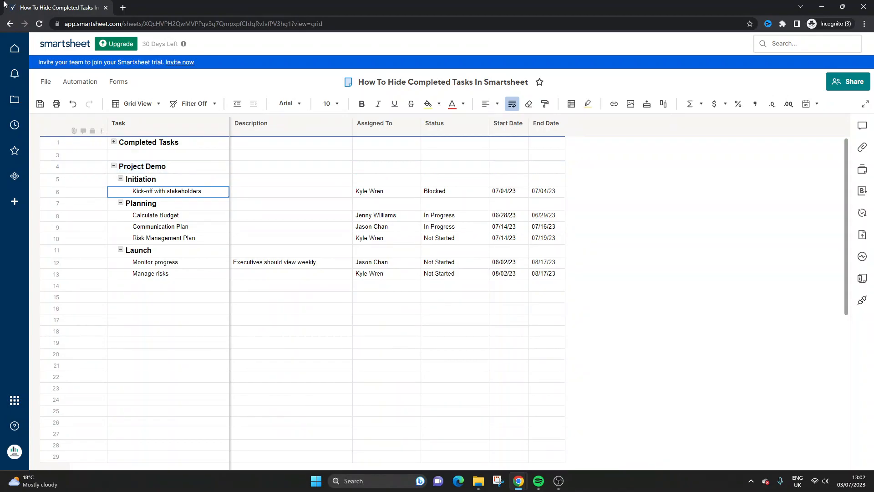
# Step: Leave the project sheet for the Hide Completed Tasks workspace, saving the changes
pyautogui.click(9, 24)
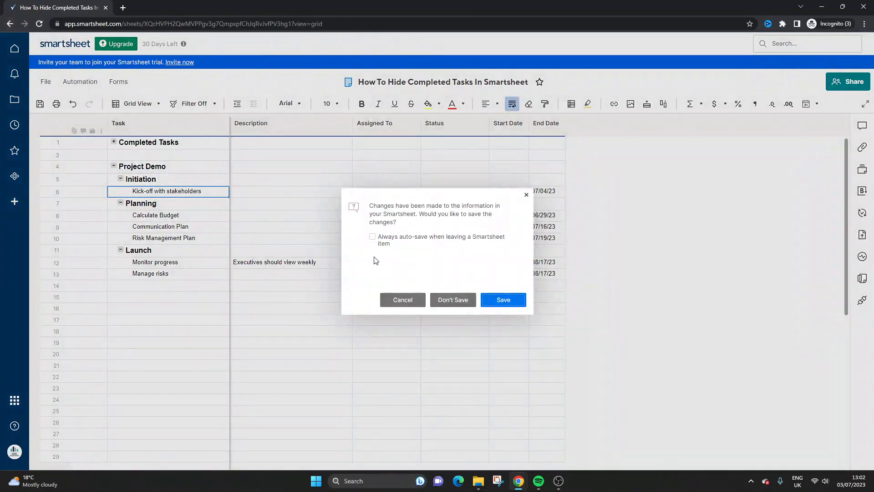
pyautogui.click(496, 300)
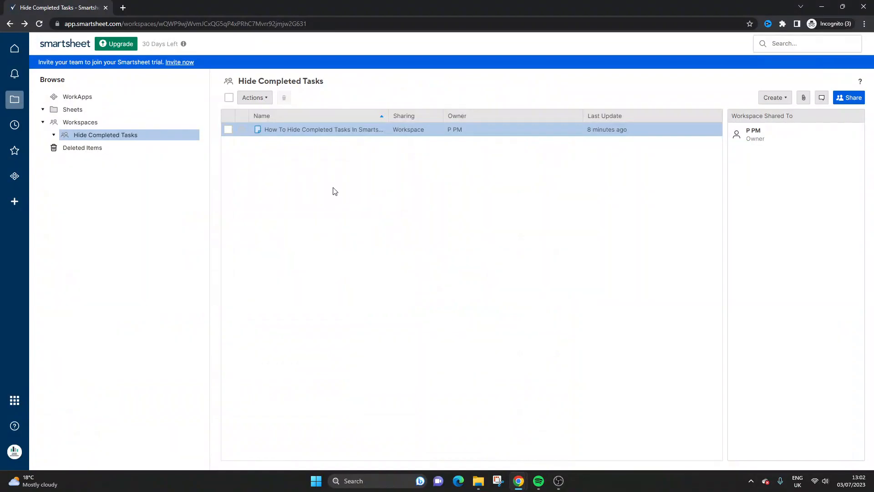
pyautogui.rightClick(319, 168)
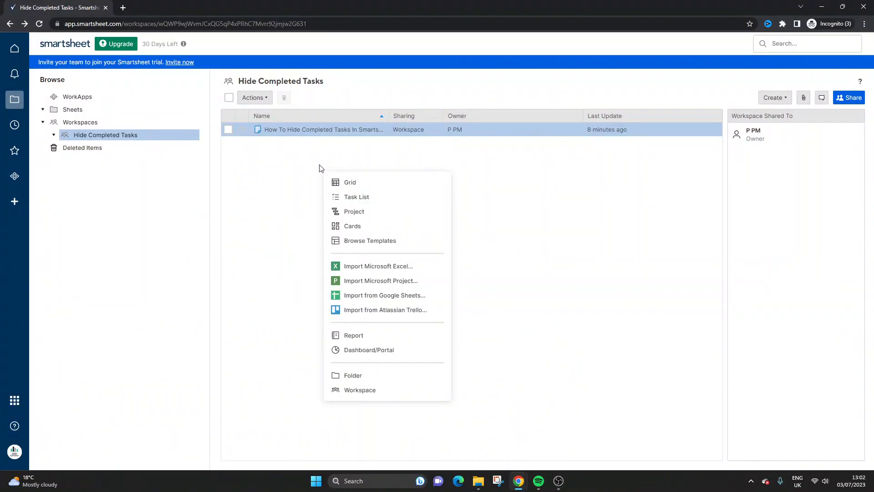
pyautogui.click(317, 166)
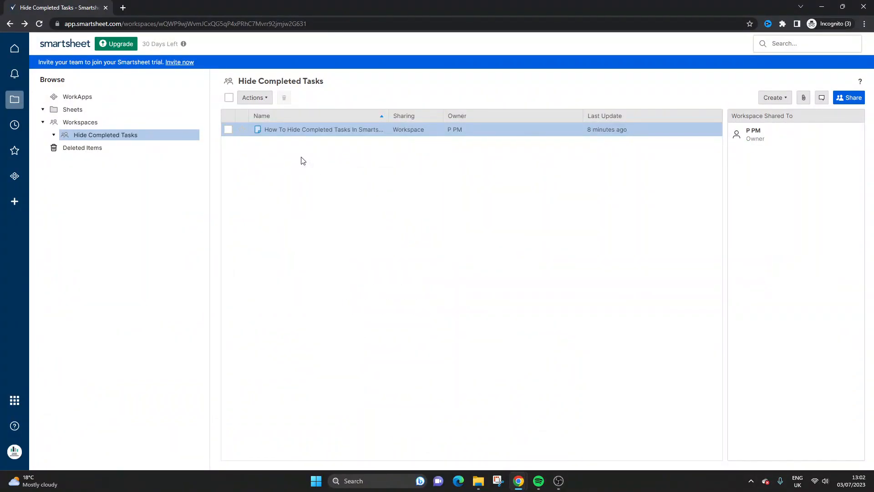
pyautogui.rightClick(275, 131)
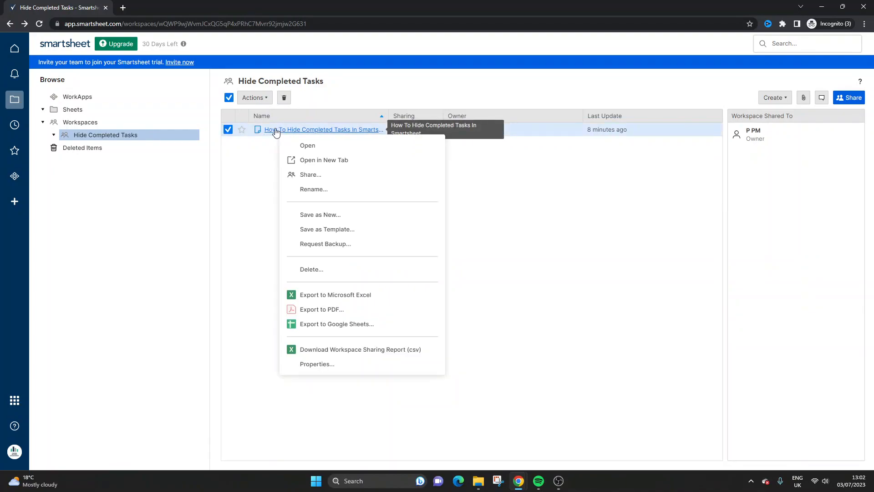
pyautogui.click(264, 148)
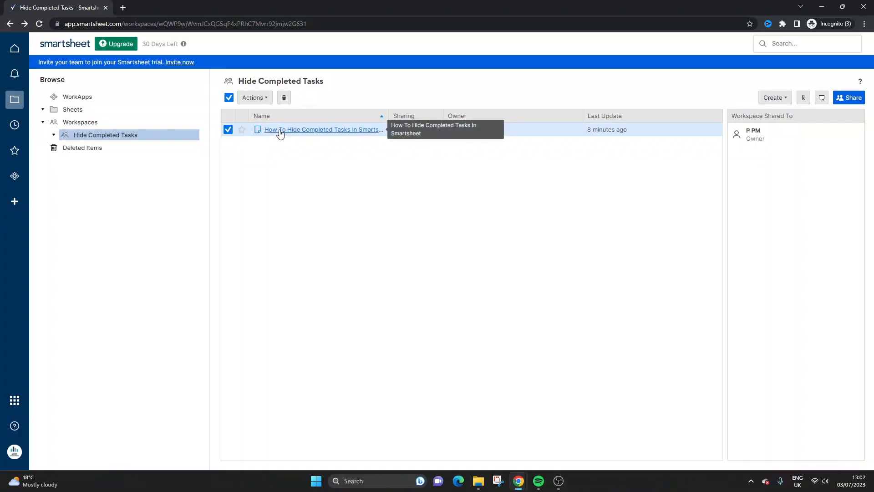
# Step: Save the project sheet as a new sheet named "Archive of How To Hide Completed Tasks In SS" in the same workspace
pyautogui.rightClick(280, 134)
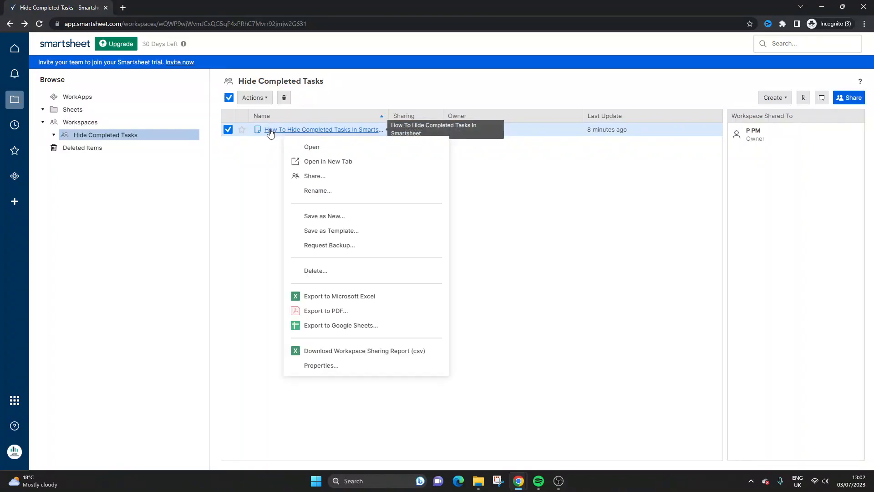
pyautogui.click(330, 218)
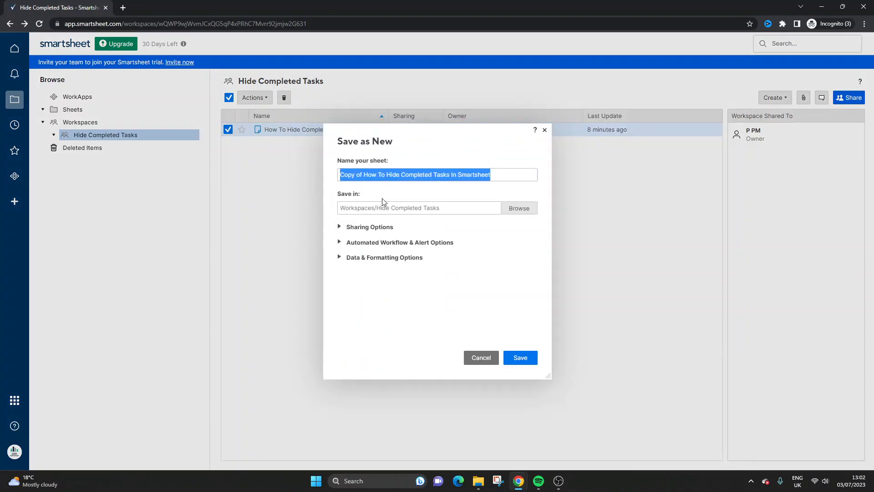
pyautogui.click(358, 176)
pyautogui.doubleClick(350, 175)
pyautogui.write('Archiv')
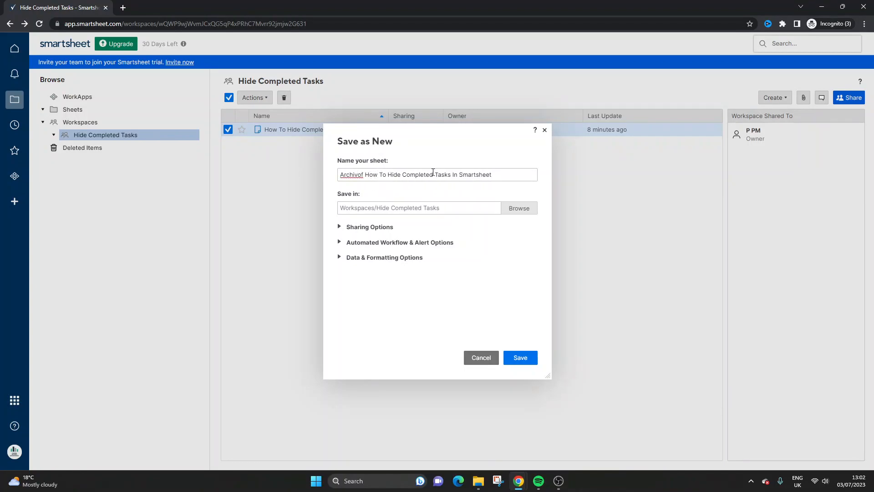
pyautogui.moveTo(462, 175); pyautogui.dragTo(503, 178)
pyautogui.write('S')
pyautogui.click(359, 175)
pyautogui.write('e')
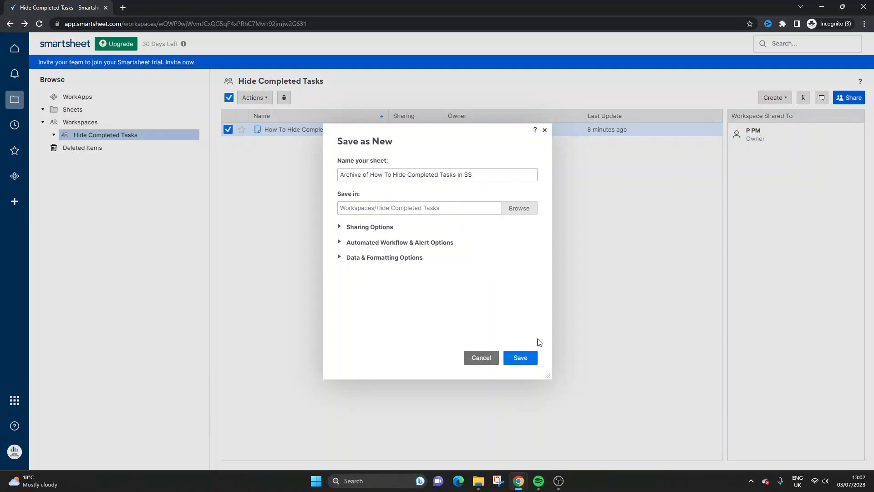
pyautogui.click(533, 358)
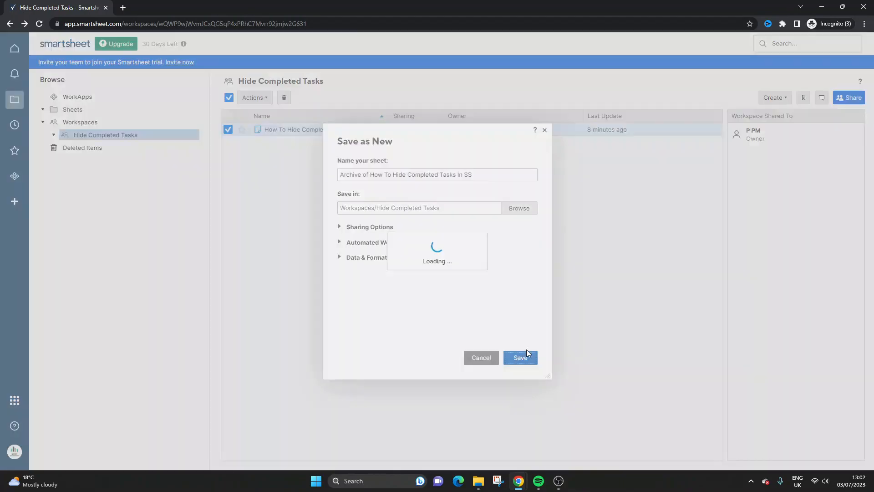
pyautogui.click(504, 286)
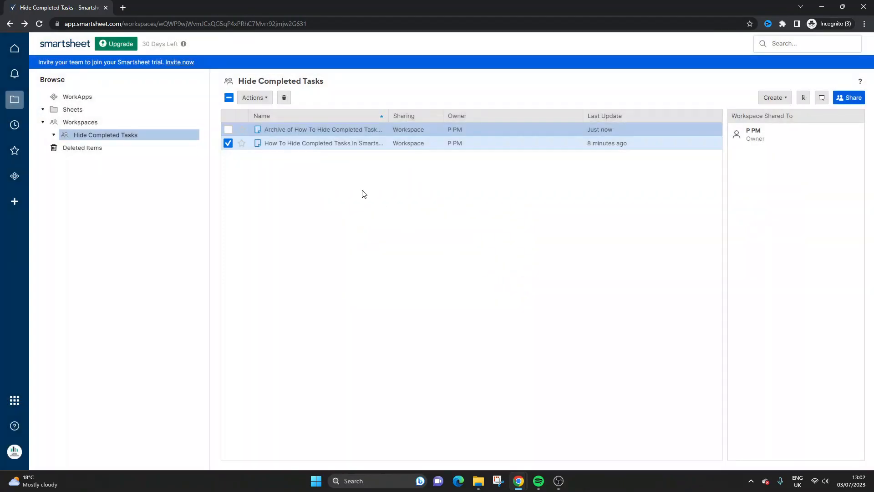
# Step: Open the archive sheet, delete all task rows from 1 to 13 including the Completed Tasks group, and save it
pyautogui.click(298, 131)
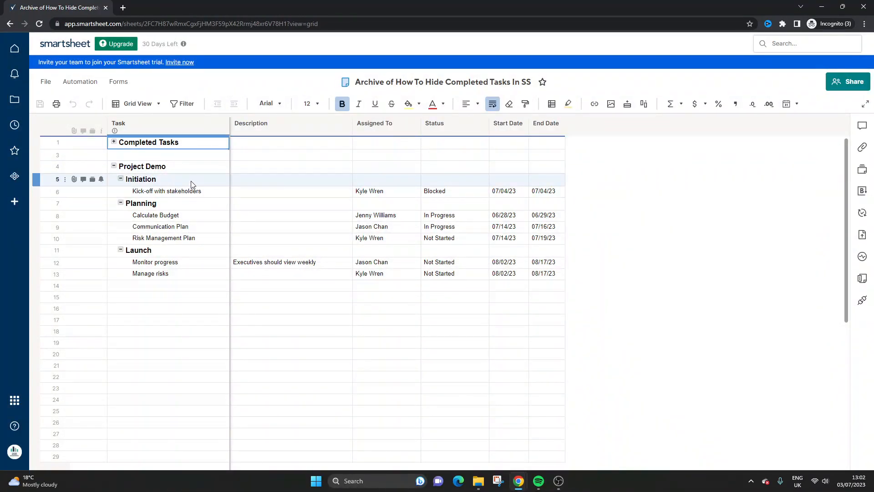
pyautogui.click(114, 142)
pyautogui.click(43, 142)
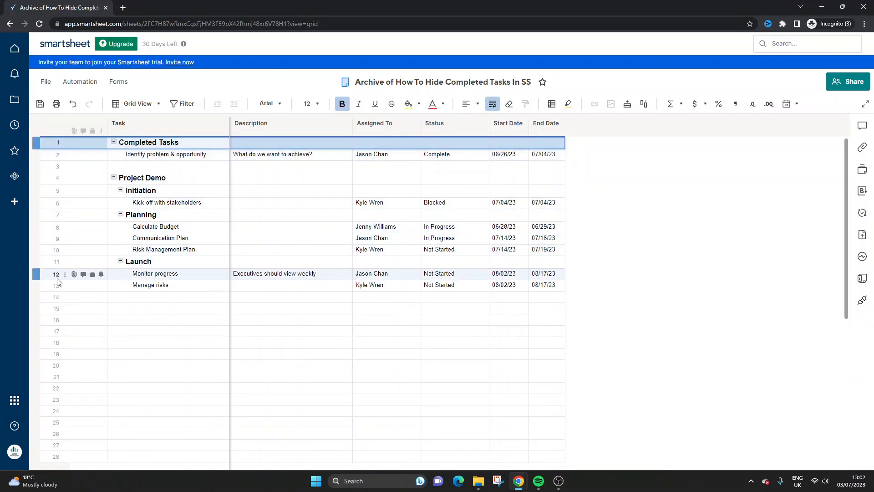
pyautogui.keyDown('shift'); pyautogui.click(50, 290); pyautogui.keyUp('shift')
pyautogui.rightClick(48, 288)
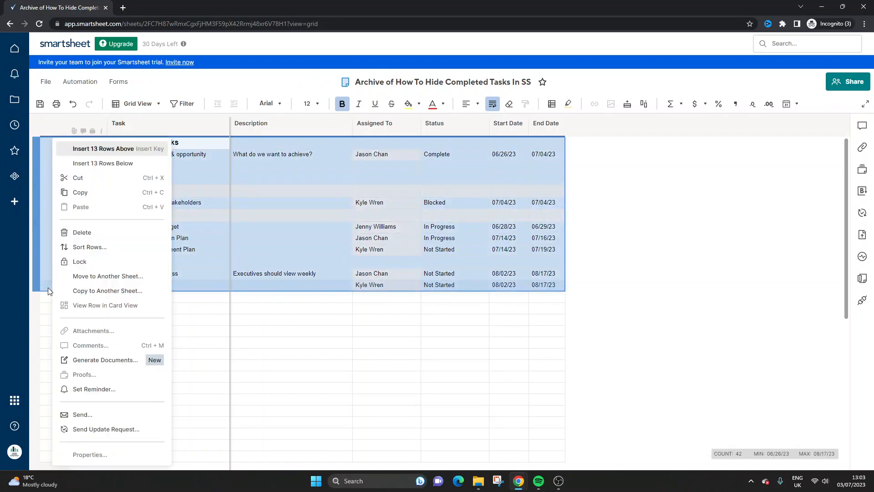
pyautogui.click(71, 233)
pyautogui.click(321, 211)
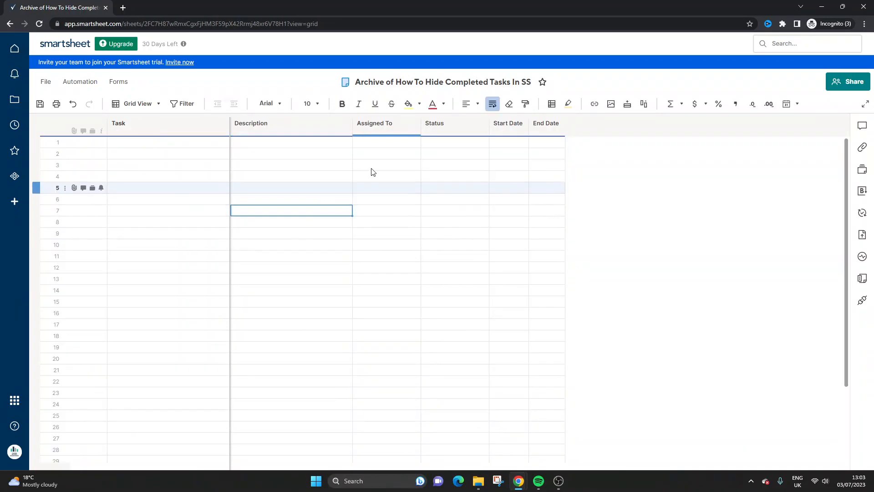
pyautogui.click(43, 103)
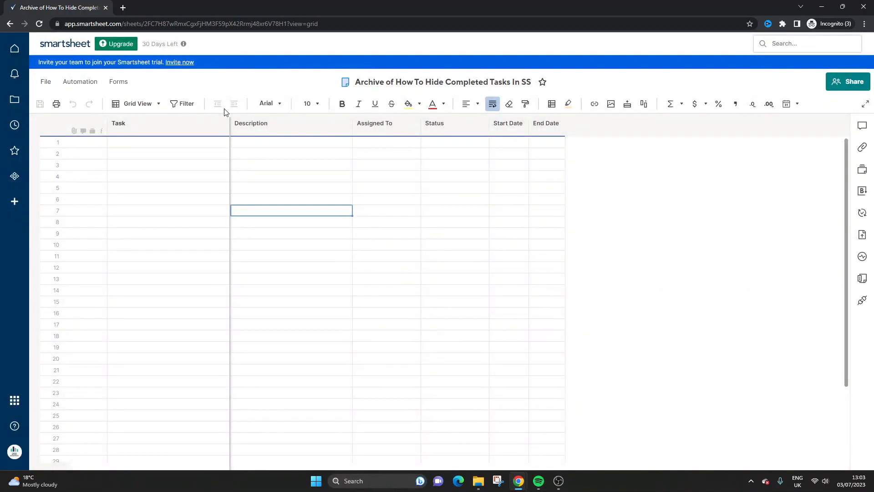
# Step: Go back to the original project sheet and set the status of "Kick-off with stakeholders" to Complete
pyautogui.click(9, 24)
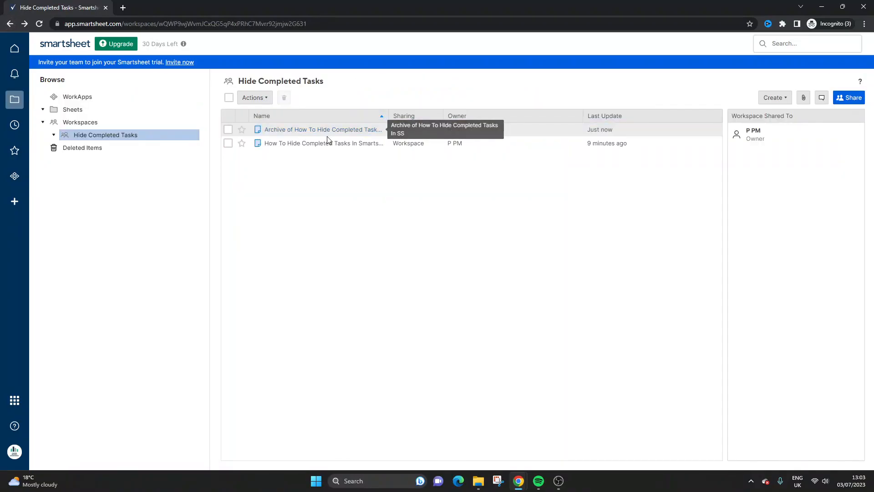
pyautogui.click(323, 143)
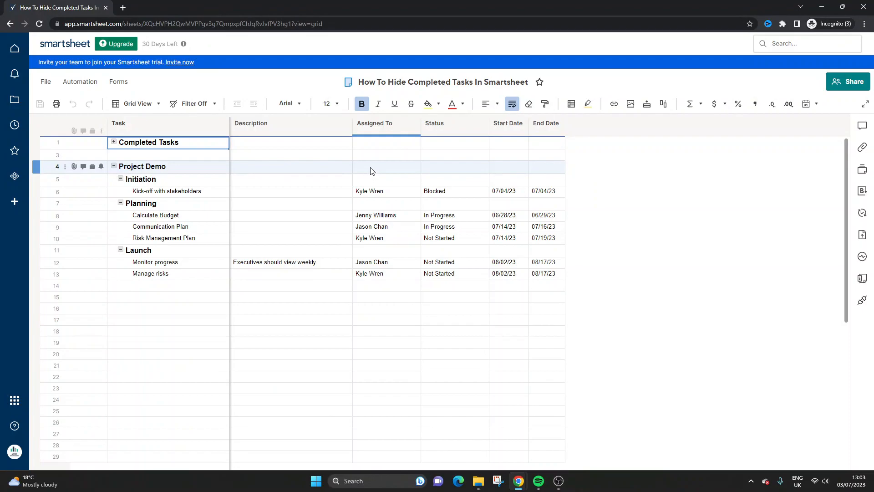
pyautogui.click(437, 191)
pyautogui.click(483, 192)
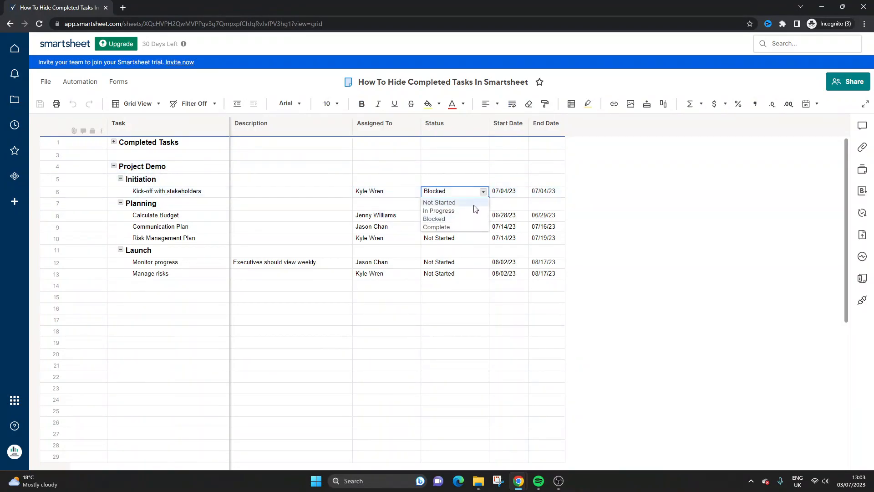
pyautogui.click(466, 226)
# Step: Move the "Kick-off with stakeholders" row to the sheet "Archive of How To Hide Completed Tasks In SS"
pyautogui.click(172, 194)
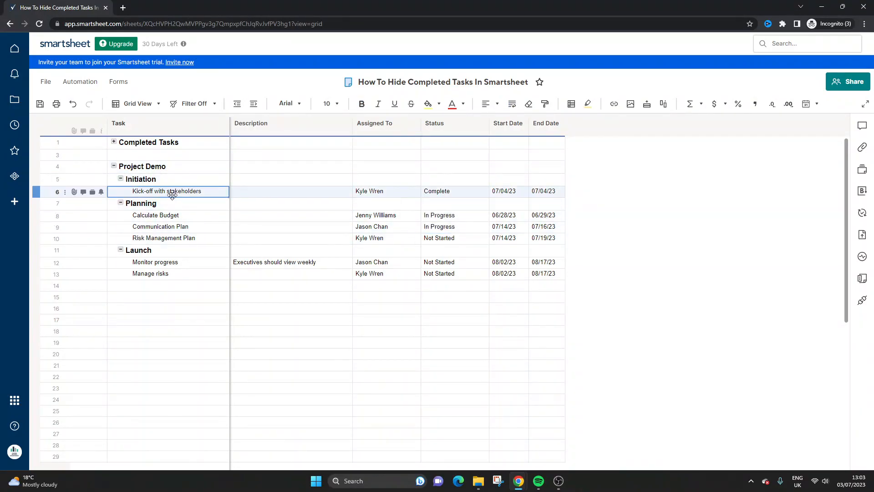
pyautogui.rightClick(36, 191)
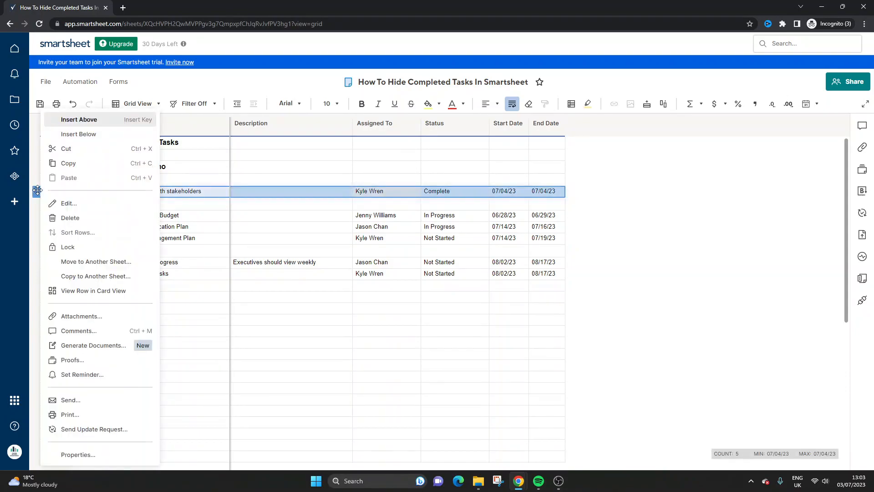
pyautogui.click(124, 263)
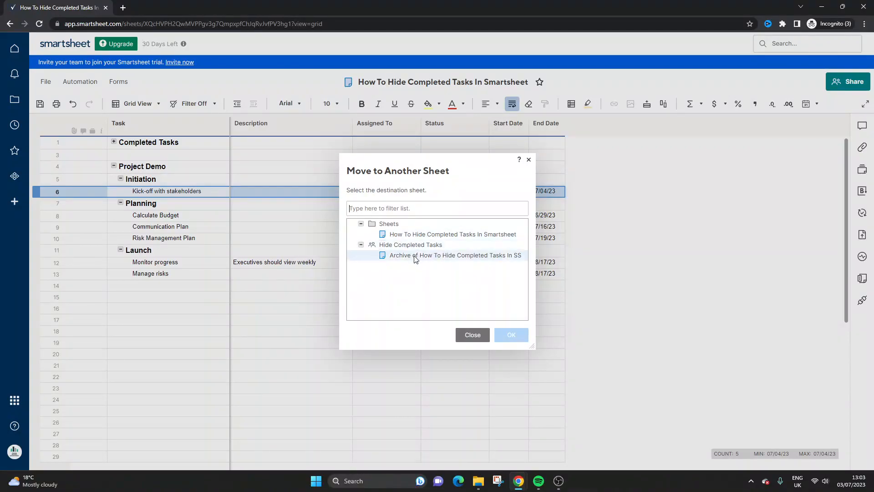
pyautogui.click(392, 259)
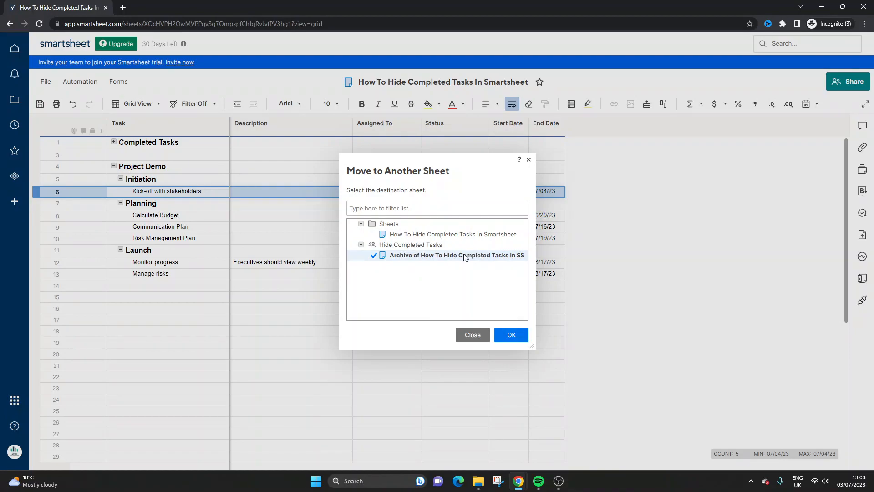
pyautogui.click(507, 336)
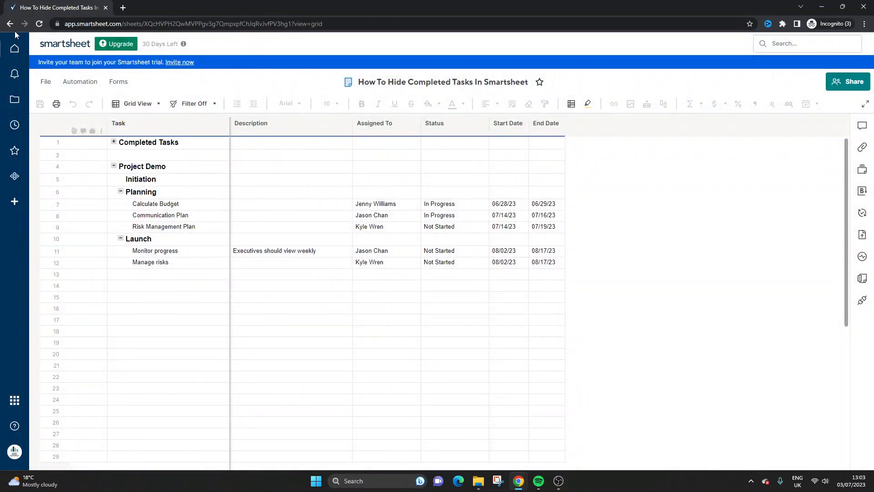
# Step: Open the archive sheet and enter "Completed Tasks" in the Task cell of row 1, above the moved task
pyautogui.click(10, 24)
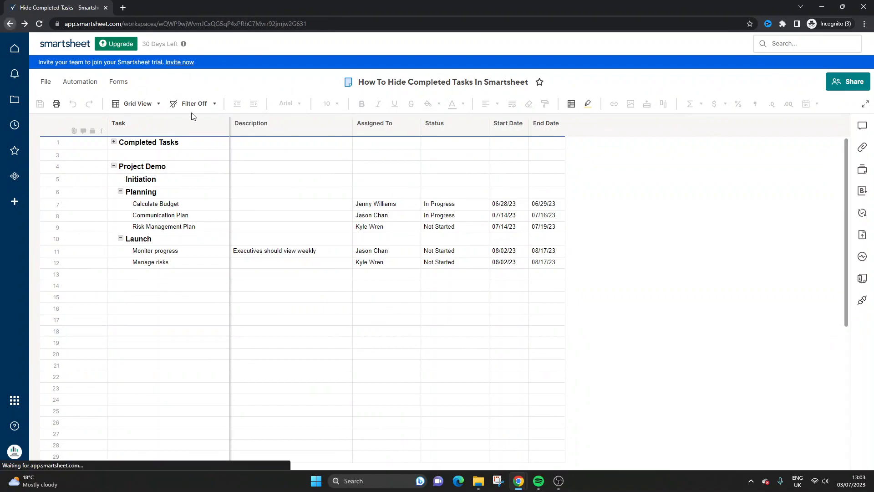
pyautogui.click(299, 130)
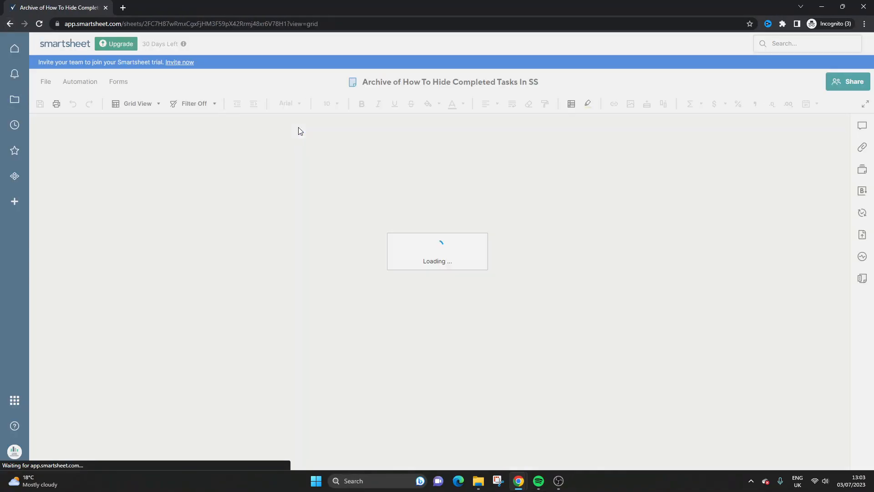
pyautogui.click(299, 167)
pyautogui.click(196, 157)
pyautogui.click(282, 156)
pyautogui.click(150, 177)
pyautogui.click(136, 145)
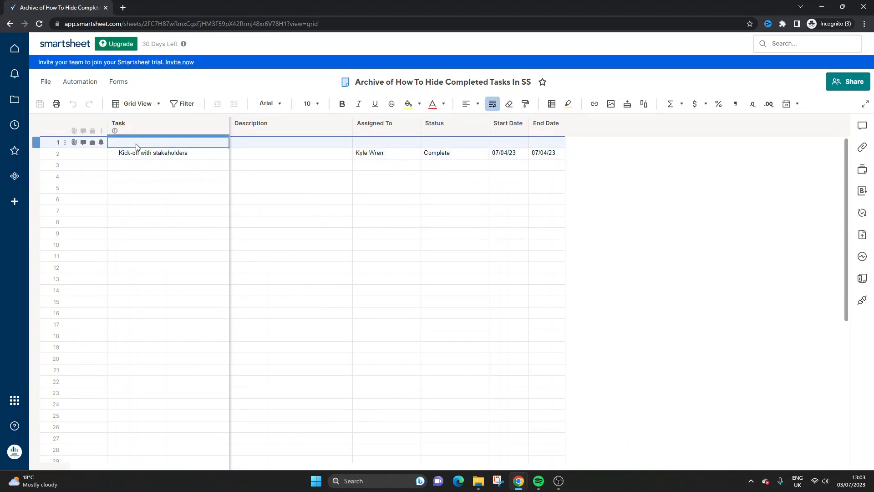
pyautogui.write('Completed')
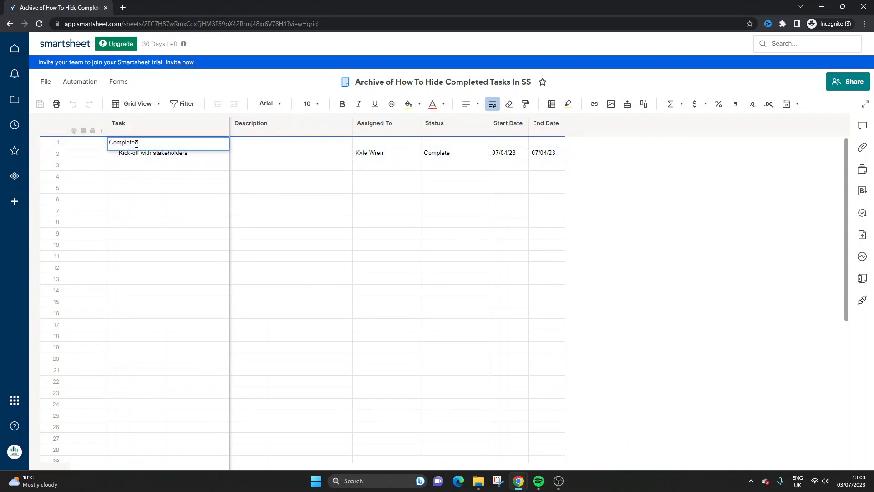
pyautogui.write(' Tasks')
pyautogui.press('Return')
# Step: Format the Completed Tasks heading in the archive sheet as bold with a larger font size
pyautogui.click(136, 144)
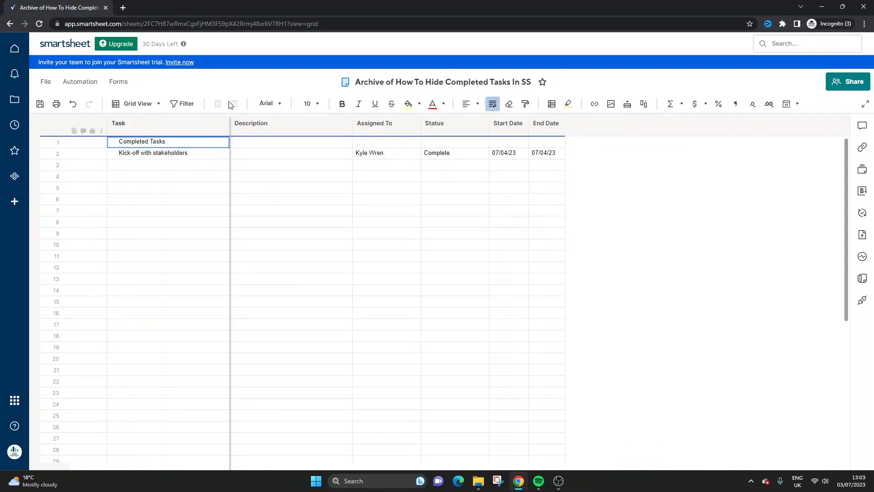
pyautogui.click(342, 104)
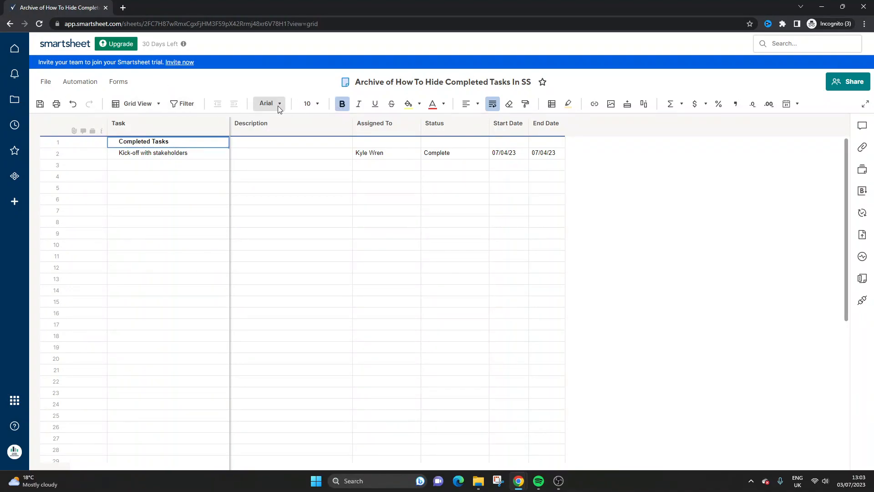
pyautogui.click(310, 104)
pyautogui.click(322, 203)
pyautogui.click(300, 195)
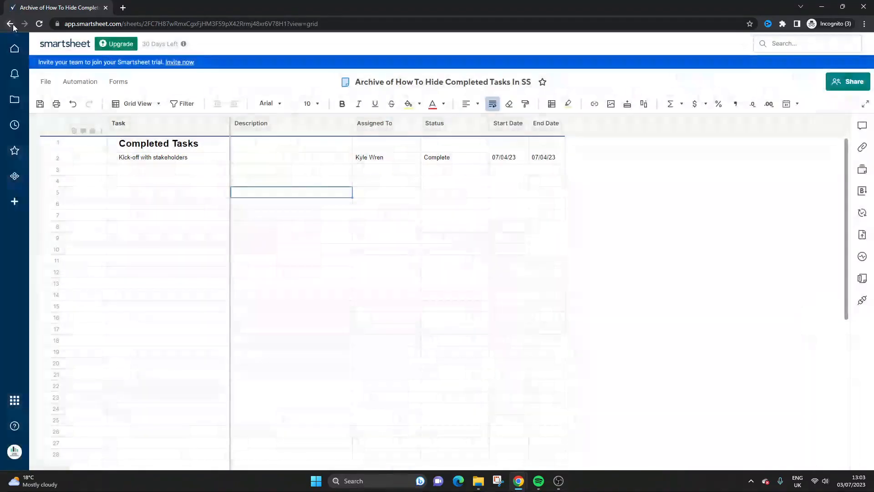
# Step: Return to the workspace and open the original "How To Hide Completed Tasks In Smartsheet" sheet
pyautogui.click(10, 24)
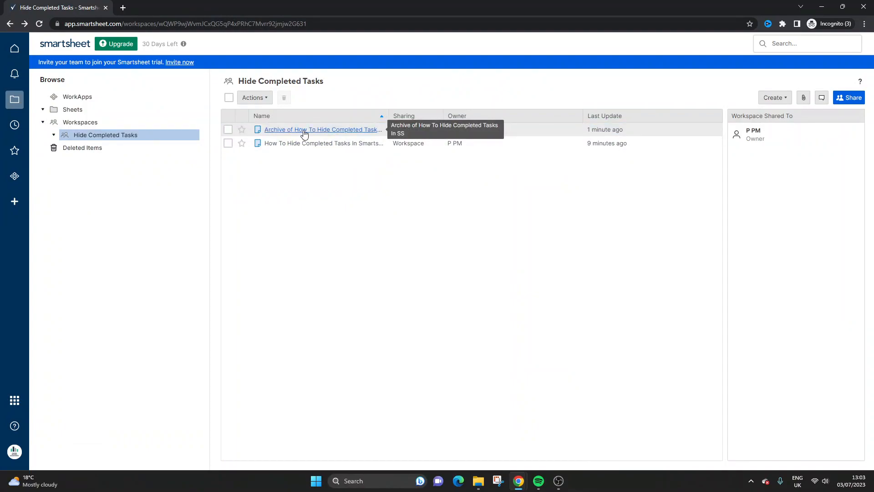
pyautogui.click(319, 144)
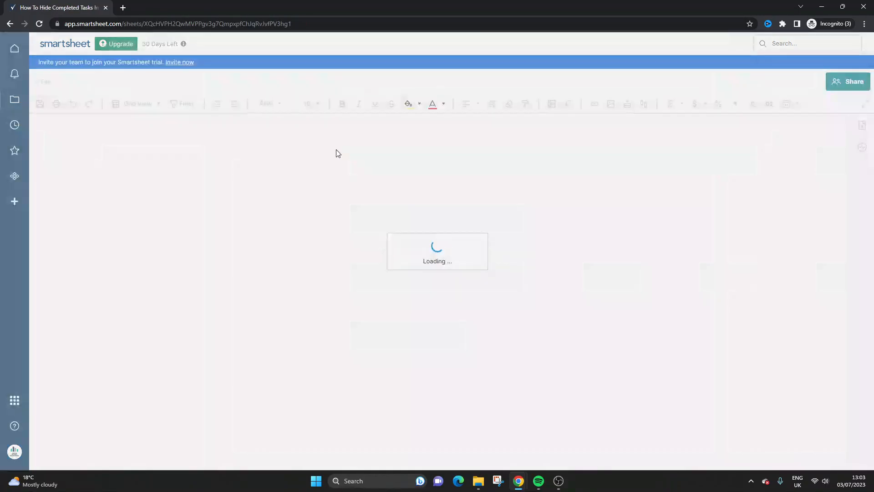
pyautogui.click(272, 170)
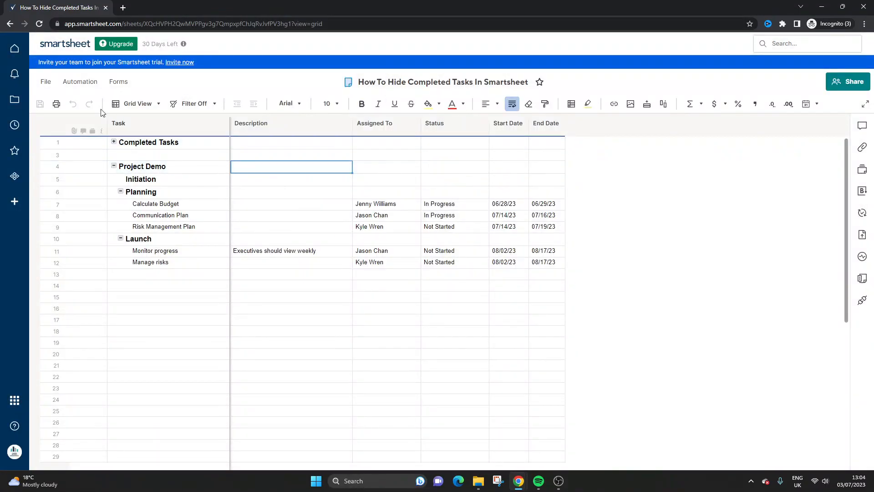
pyautogui.click(88, 86)
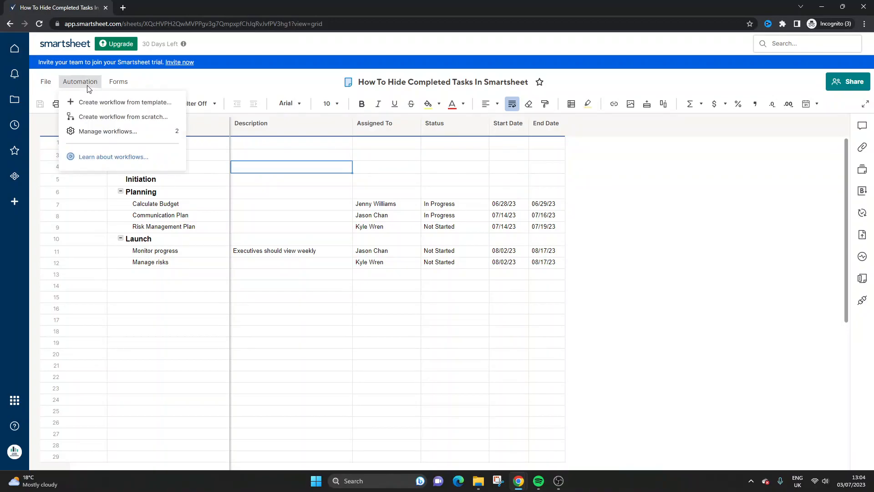
pyautogui.click(114, 102)
pyautogui.click(82, 43)
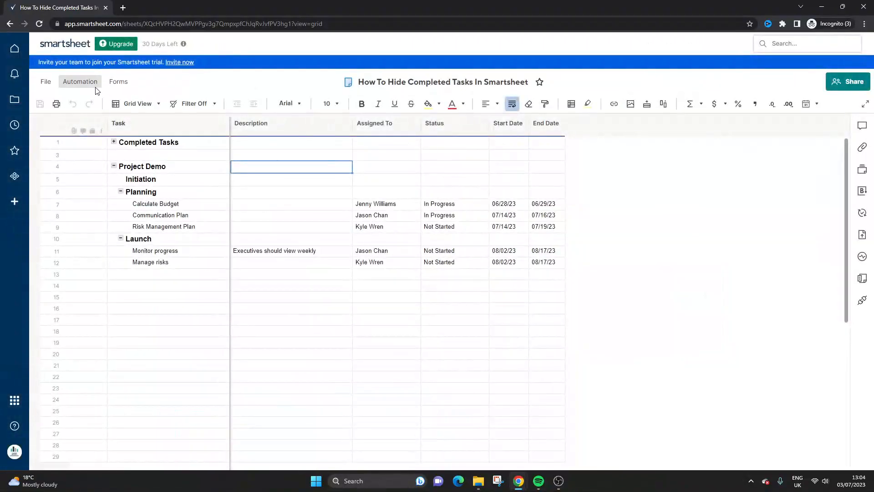
# Step: Start a workflow from scratch that triggers when rows are changed and Status changes to Complete
pyautogui.click(96, 86)
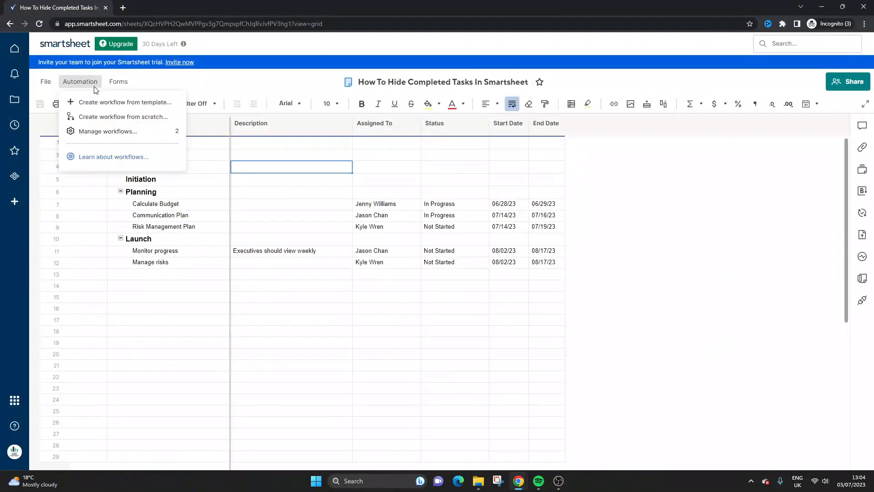
pyautogui.click(179, 134)
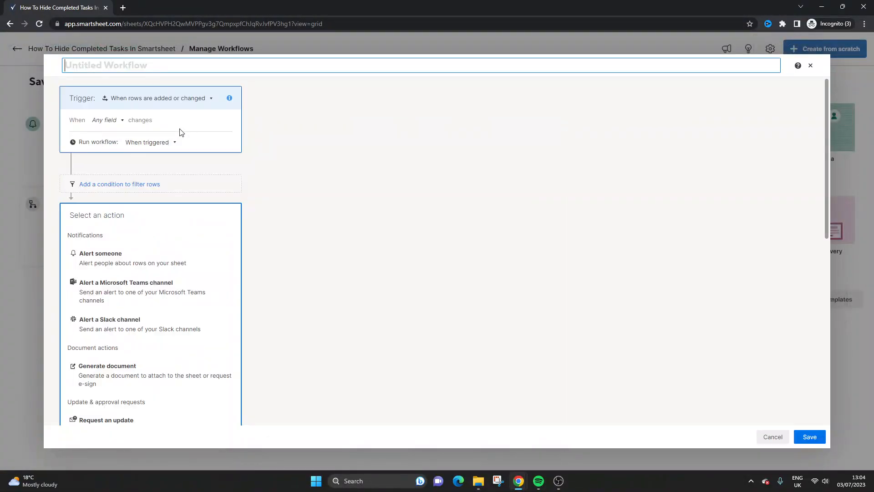
pyautogui.click(127, 104)
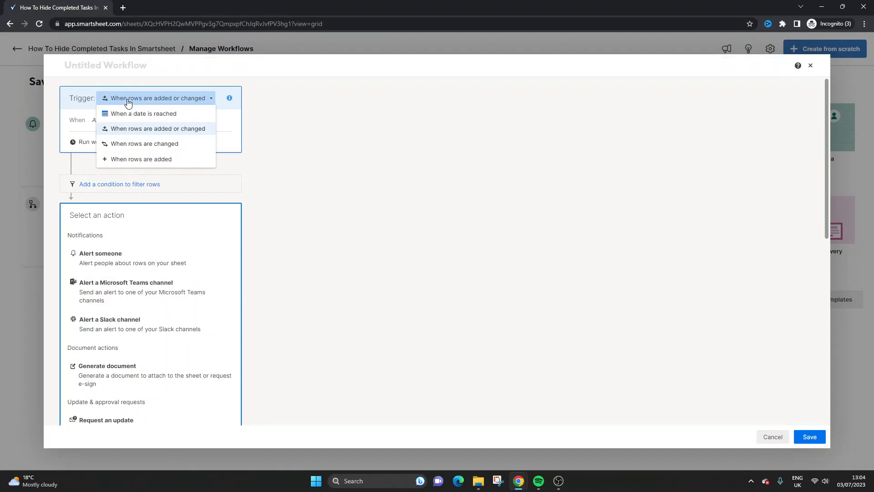
pyautogui.click(162, 143)
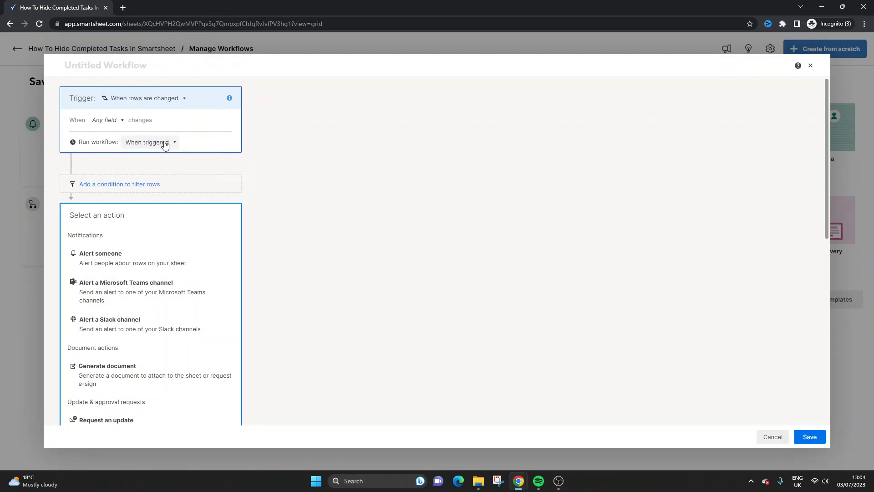
pyautogui.click(109, 124)
pyautogui.scroll(-2, 112, 150)
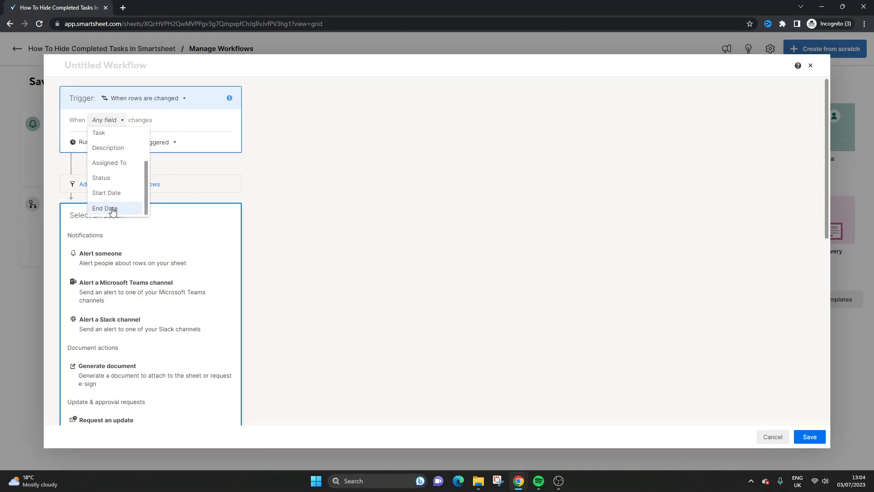
pyautogui.click(108, 179)
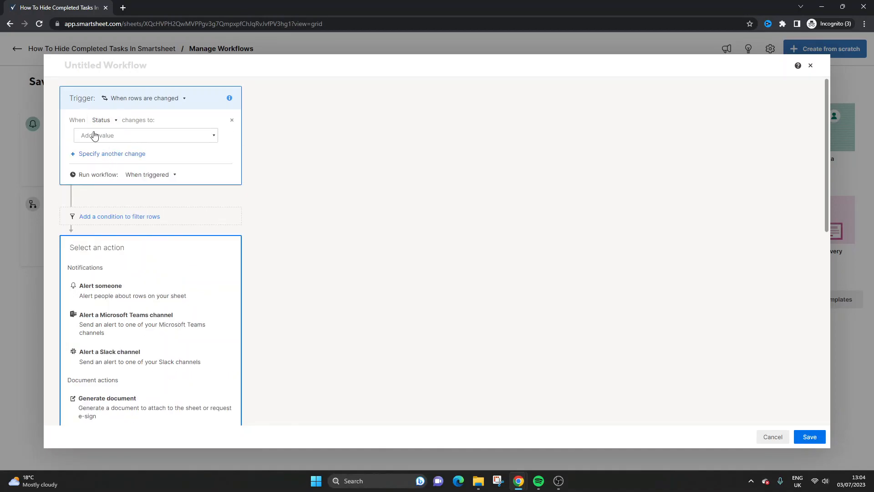
pyautogui.click(110, 135)
pyautogui.click(98, 227)
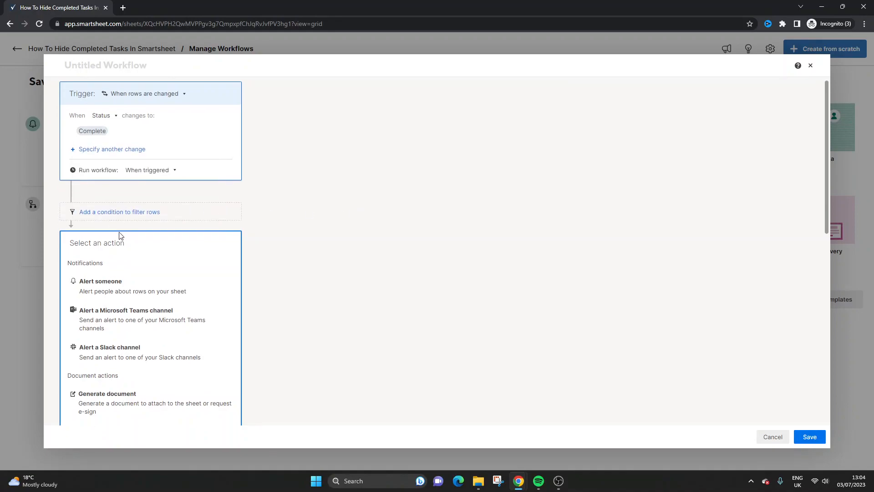
# Step: Try to add a Move rows action by searching for "archive" as the destination sheet, and discard the workflow
pyautogui.scroll(-2, 121, 234)
pyautogui.scroll(-5, 134, 248)
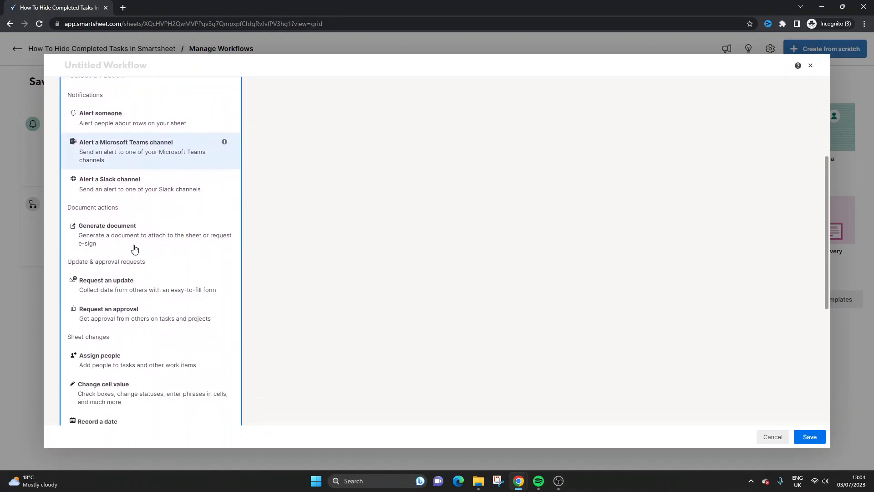
pyautogui.scroll(-2, 134, 248)
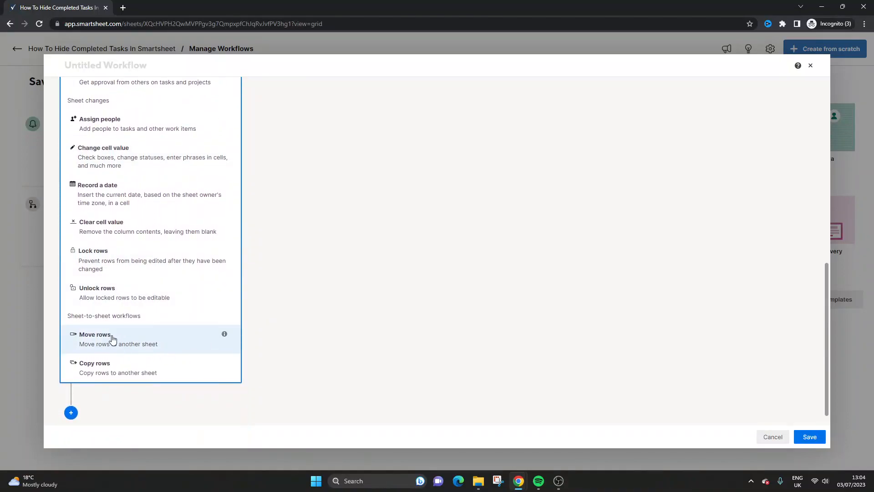
pyautogui.click(128, 344)
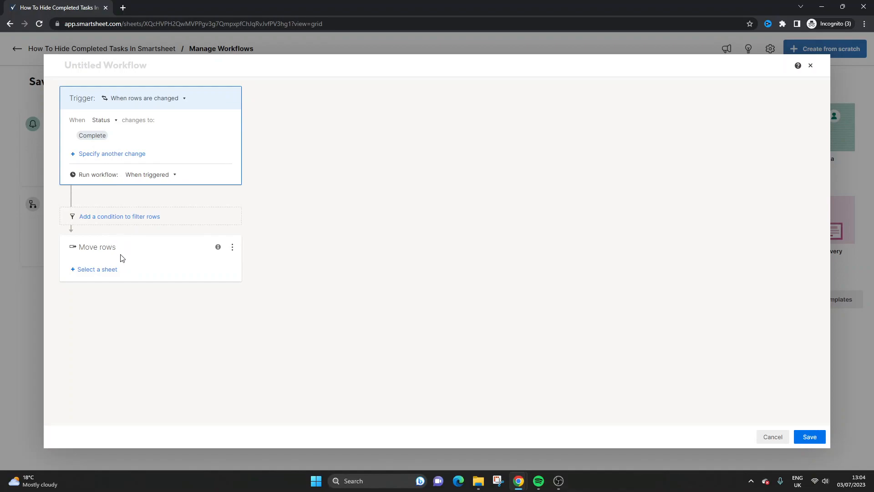
pyautogui.click(105, 275)
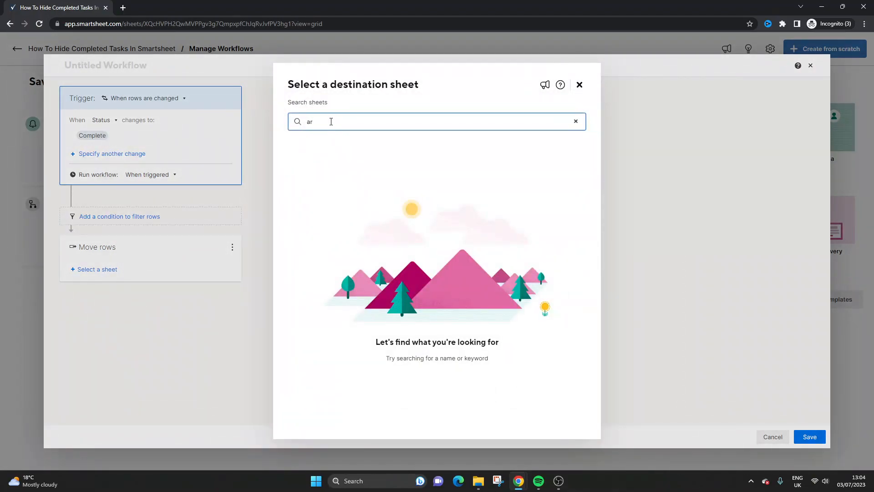
pyautogui.write('archive')
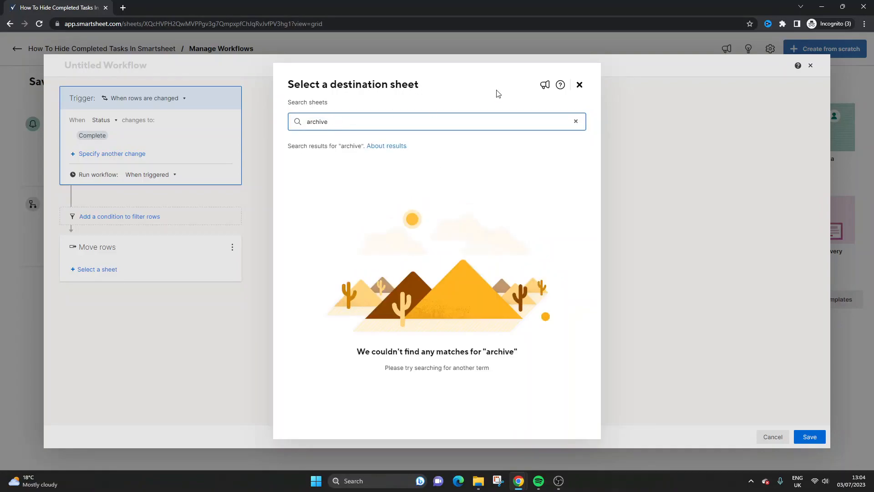
pyautogui.click(579, 85)
pyautogui.click(773, 437)
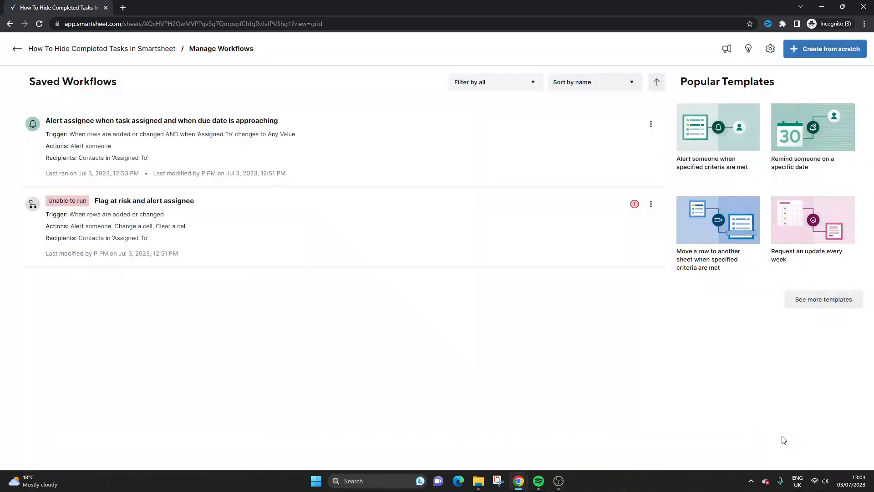
pyautogui.click(17, 49)
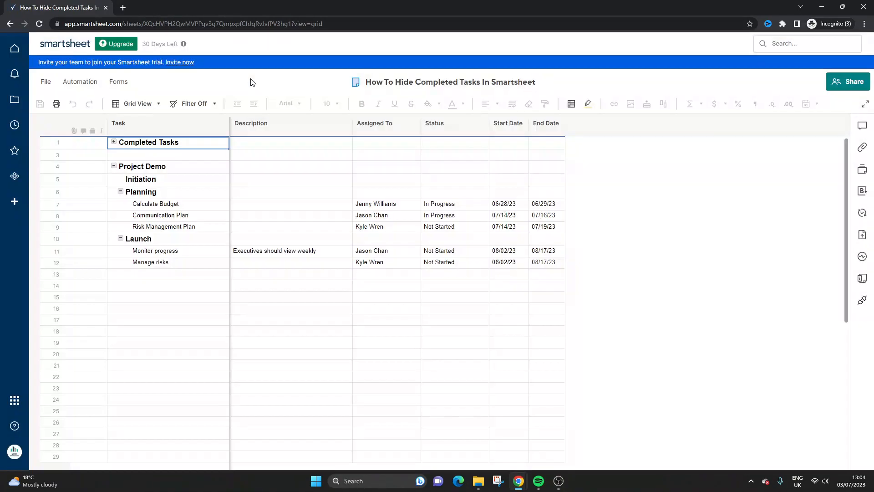
# Step: Delete the saved workflow "Flag at risk and alert assignee" from the sheet's workflows
pyautogui.click(81, 83)
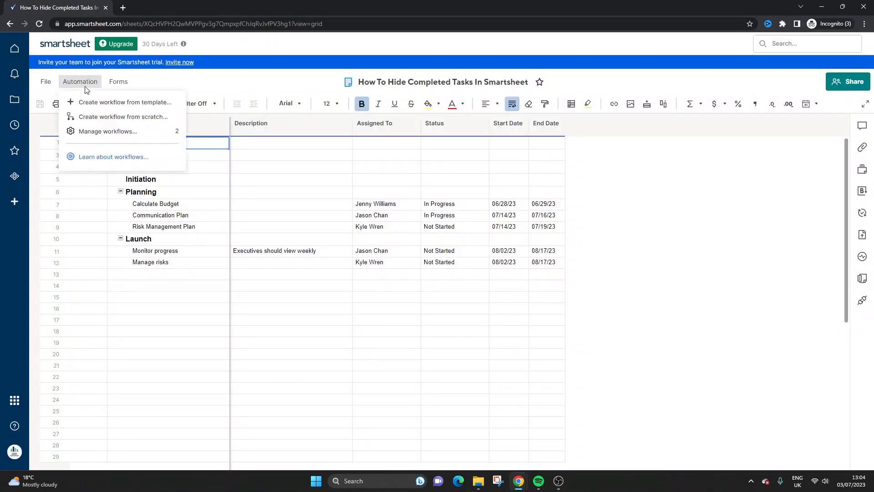
pyautogui.click(112, 131)
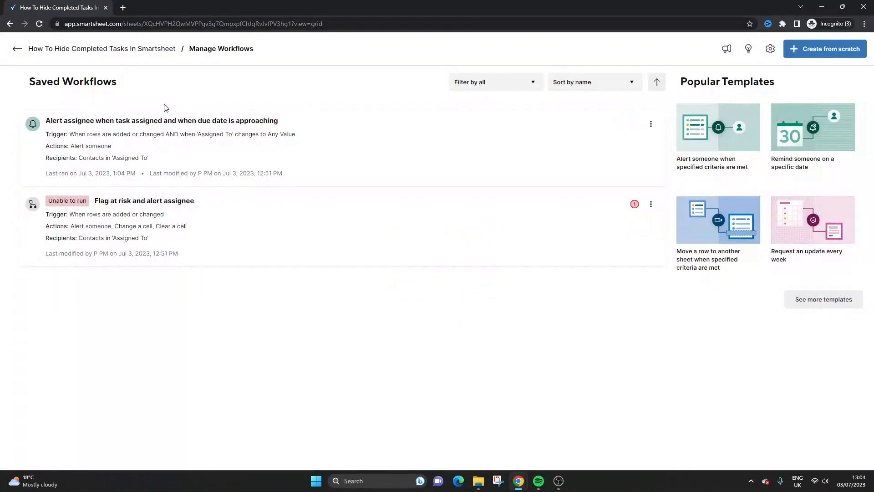
pyautogui.click(651, 204)
pyautogui.click(688, 275)
pyautogui.click(508, 142)
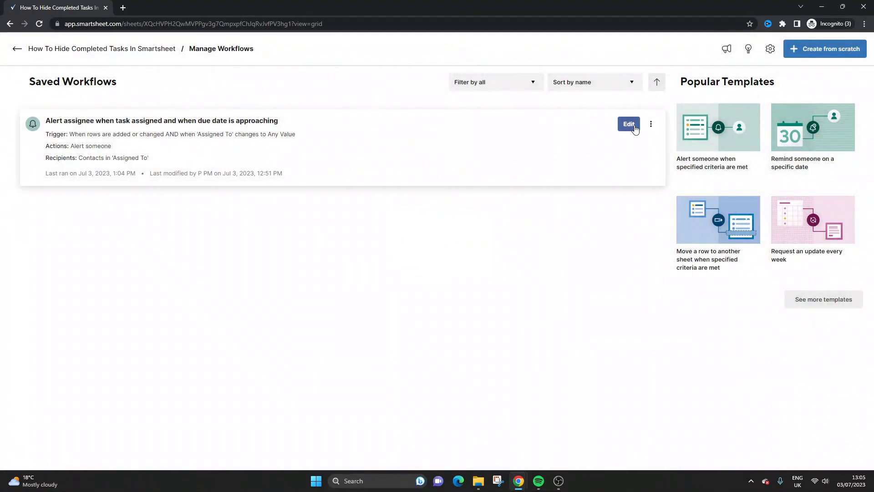
# Step: Try to change the trigger of the "Alert assignee when task assigned and when due date is approaching" workflow to Status changing to Complete
pyautogui.click(628, 122)
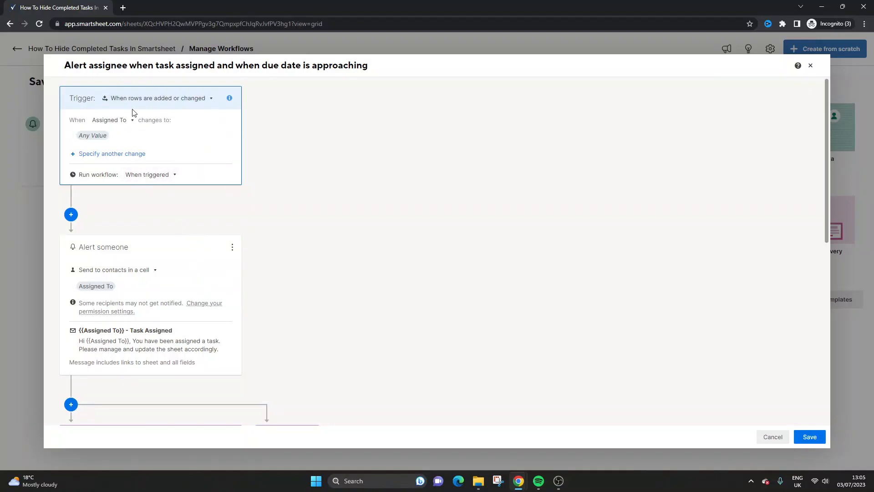
pyautogui.click(113, 125)
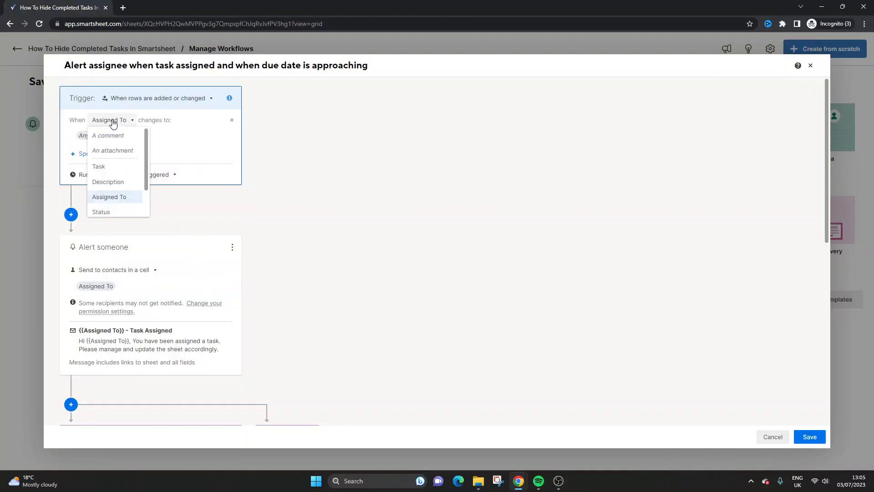
pyautogui.click(129, 212)
pyautogui.click(125, 135)
pyautogui.click(106, 227)
pyautogui.click(361, 225)
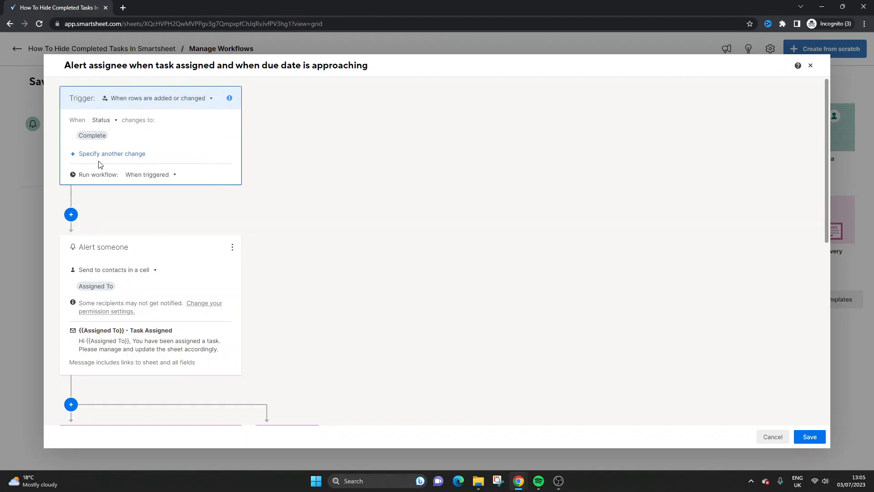
pyautogui.scroll(-2, 147, 196)
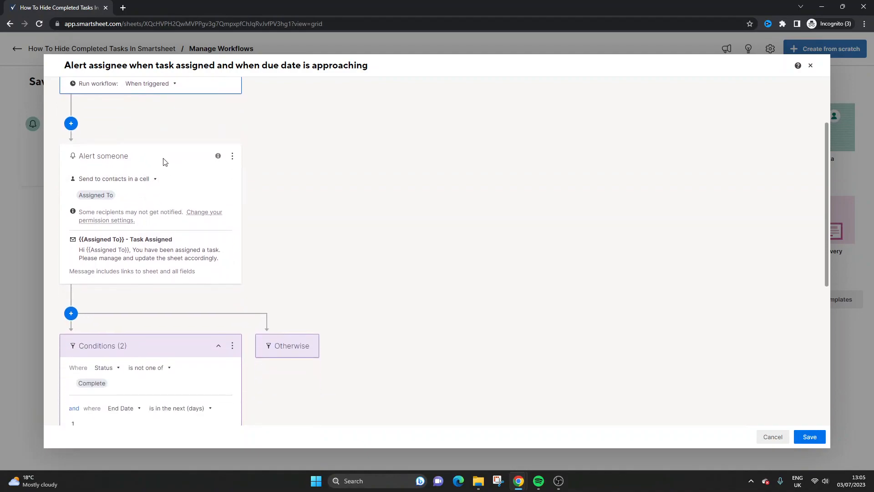
pyautogui.scroll(2, 218, 215)
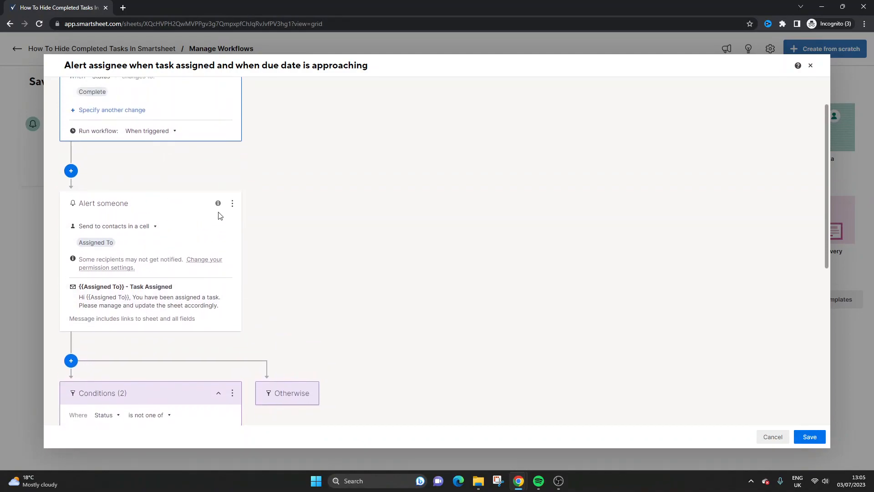
pyautogui.click(778, 430)
# Step: Delete the saved workflow "Alert assignee when task assigned and when due date is approaching"
pyautogui.click(651, 123)
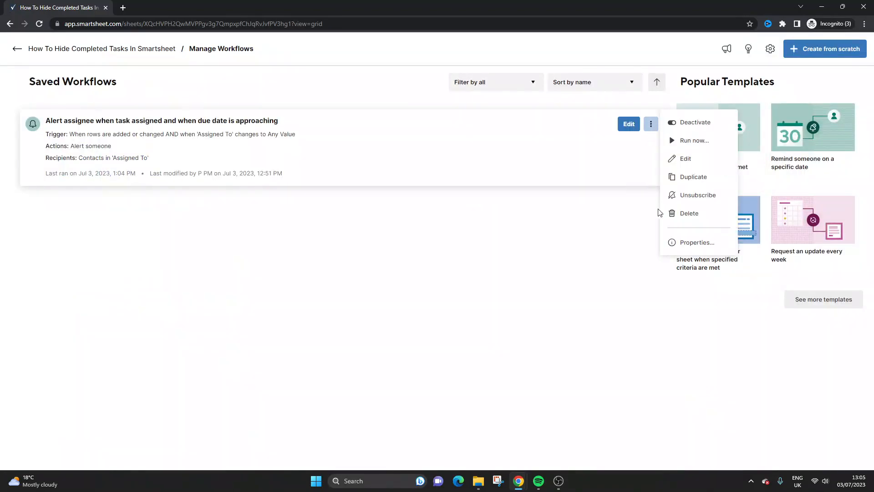
pyautogui.click(685, 218)
pyautogui.click(509, 140)
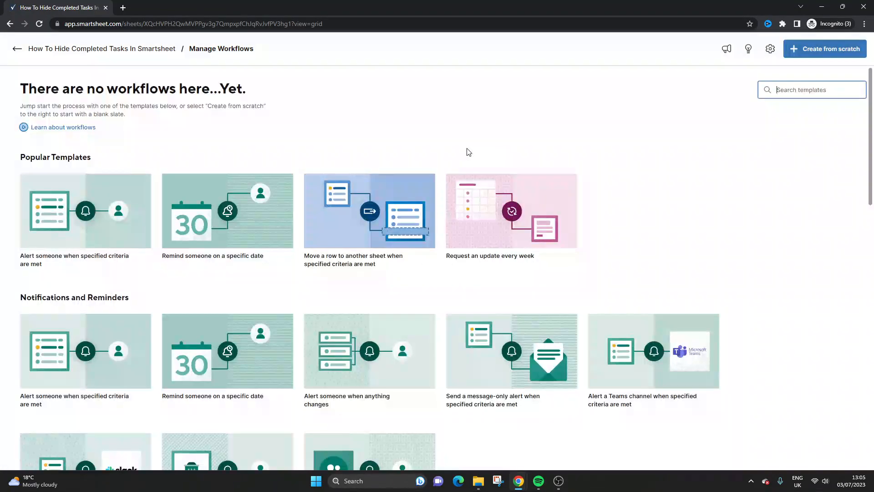
# Step: Create a workflow from scratch that triggers when rows are added or changed and Status changes to Complete
pyautogui.click(18, 48)
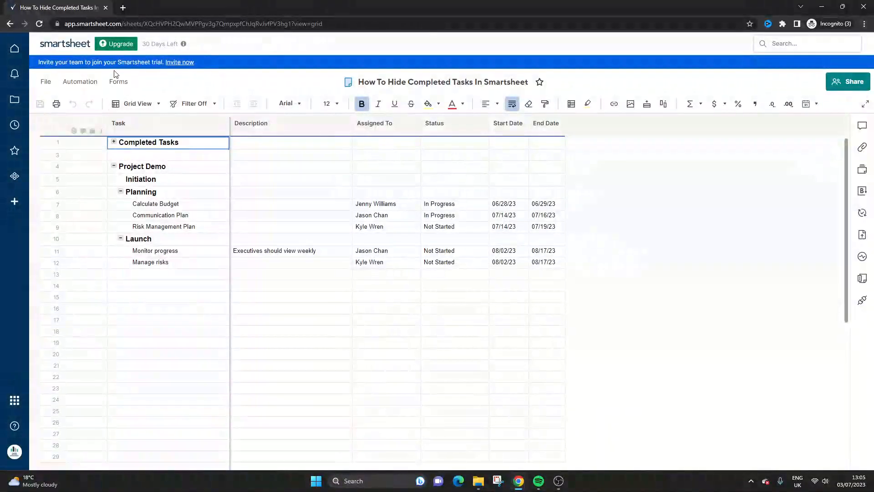
pyautogui.click(80, 81)
pyautogui.click(116, 115)
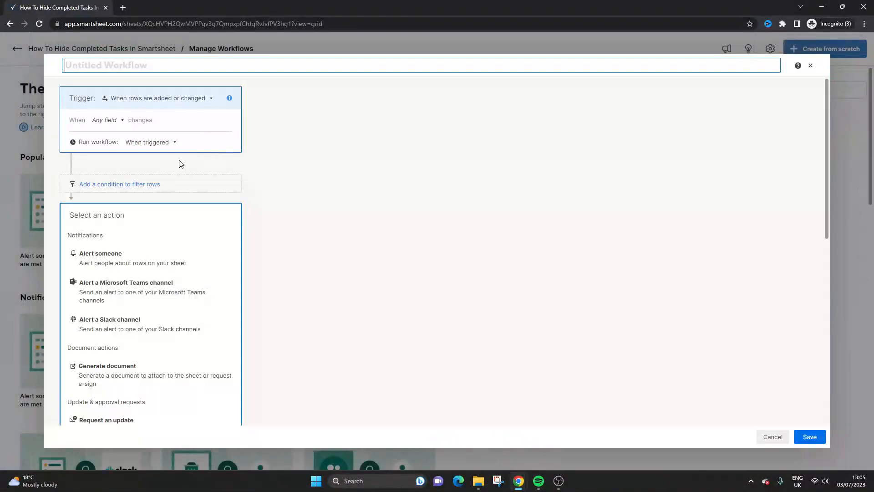
pyautogui.click(106, 120)
pyautogui.scroll(-2, 144, 198)
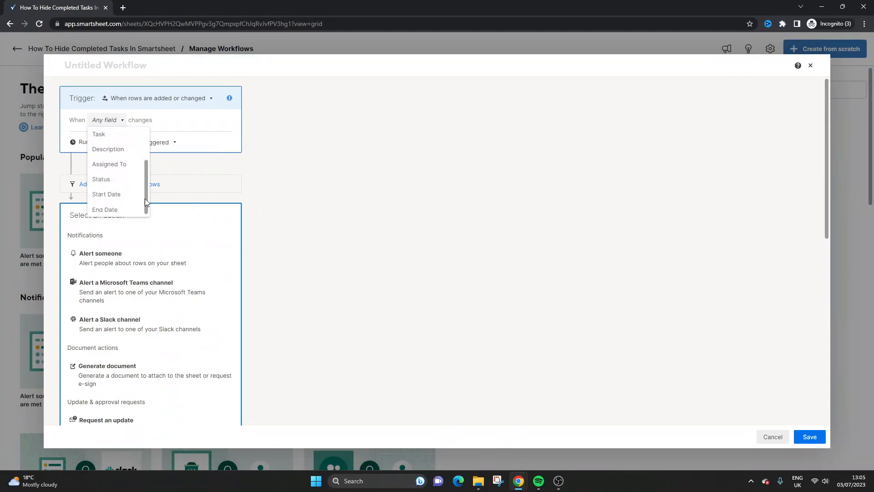
pyautogui.click(101, 179)
pyautogui.click(142, 135)
pyautogui.click(132, 227)
pyautogui.click(390, 225)
# Step: Add a Move rows action targeting the sheet "Archive of How To Hide Completed Tasks In SS" and save the workflow
pyautogui.scroll(-10, 182, 272)
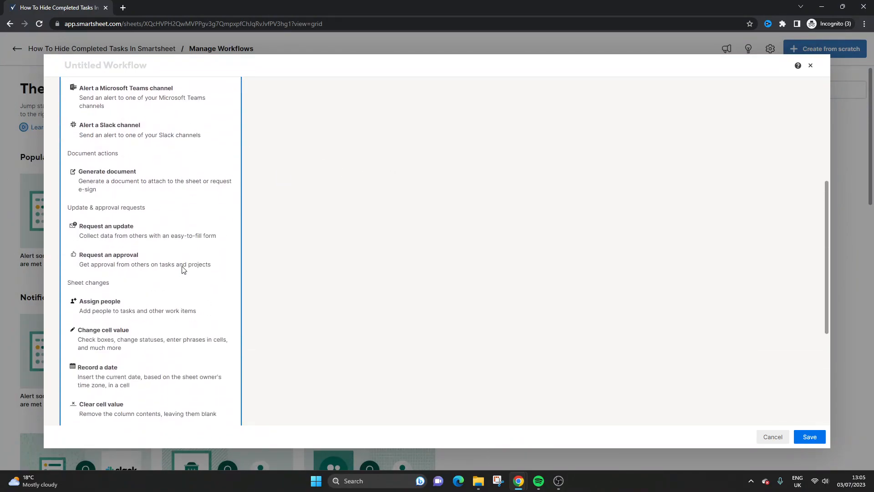
pyautogui.click(117, 326)
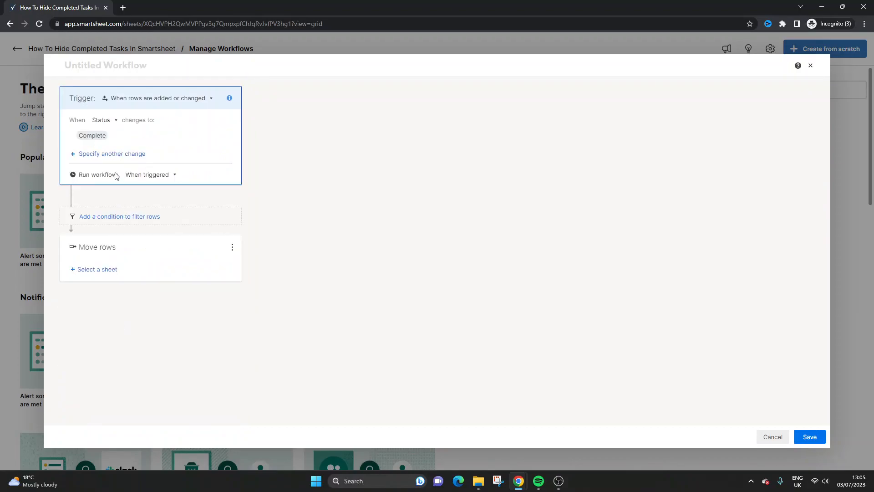
pyautogui.click(104, 272)
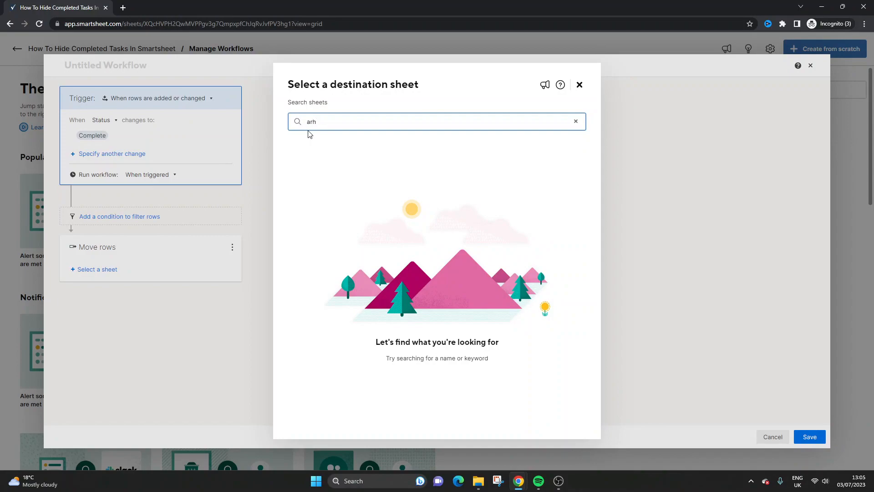
pyautogui.write('archive')
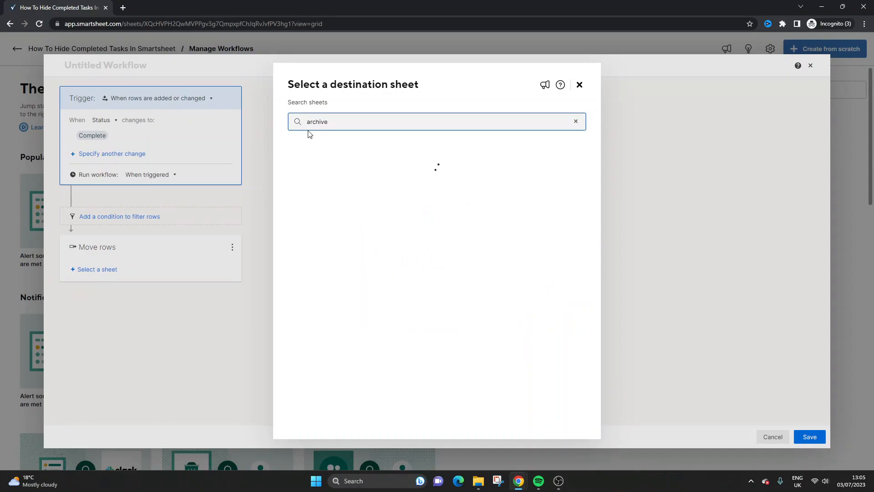
pyautogui.click(343, 169)
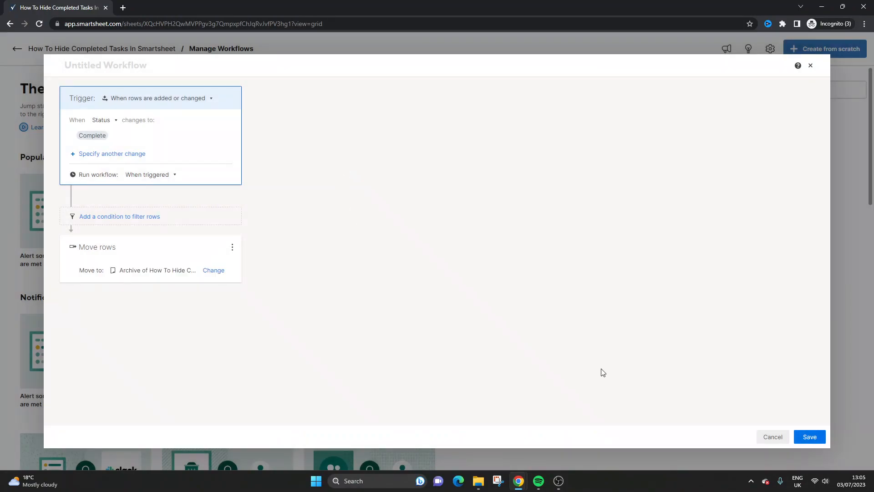
pyautogui.click(814, 432)
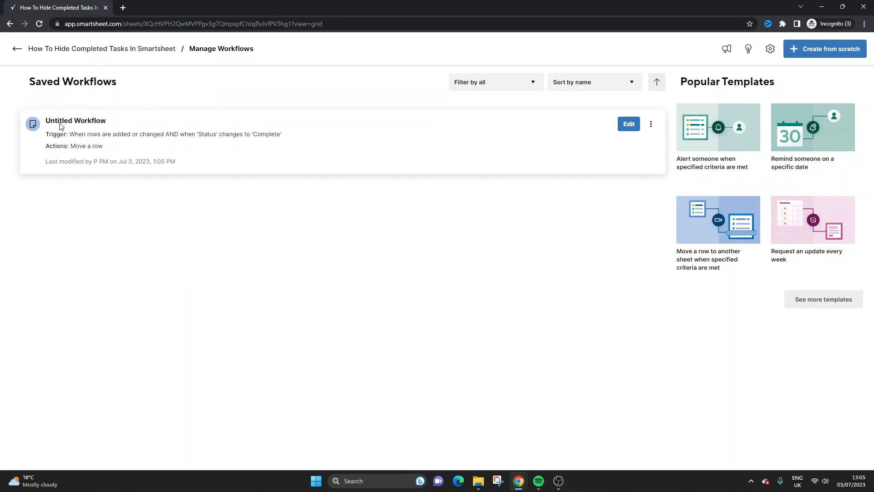
# Step: Return to the project sheet, set the Calculate Budget task's Status to Complete, and save and reload the sheet
pyautogui.click(18, 51)
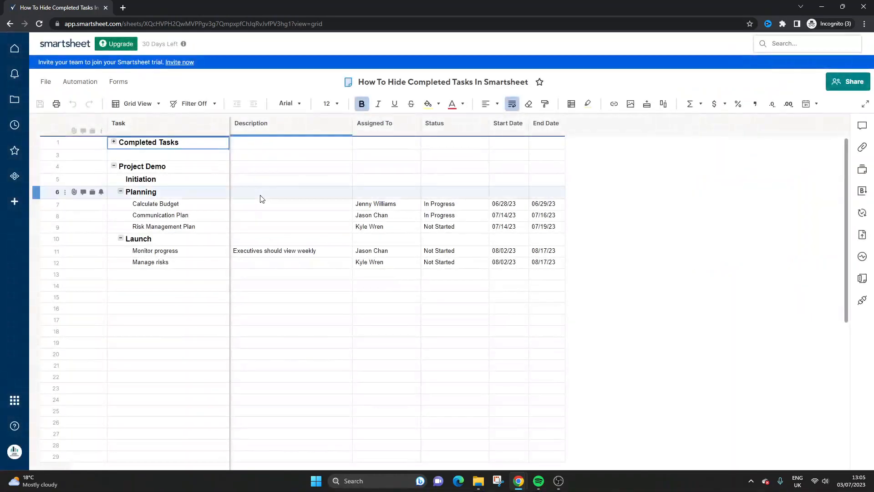
pyautogui.click(334, 298)
pyautogui.moveTo(400, 216)
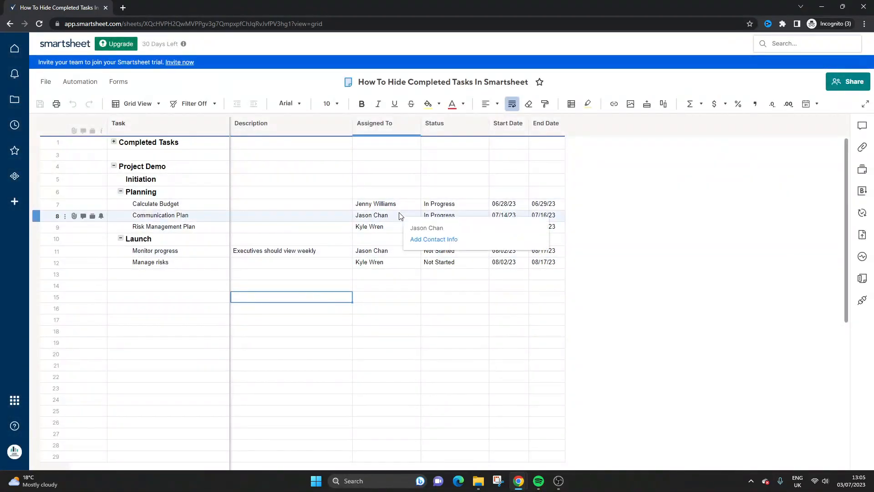
pyautogui.click(439, 204)
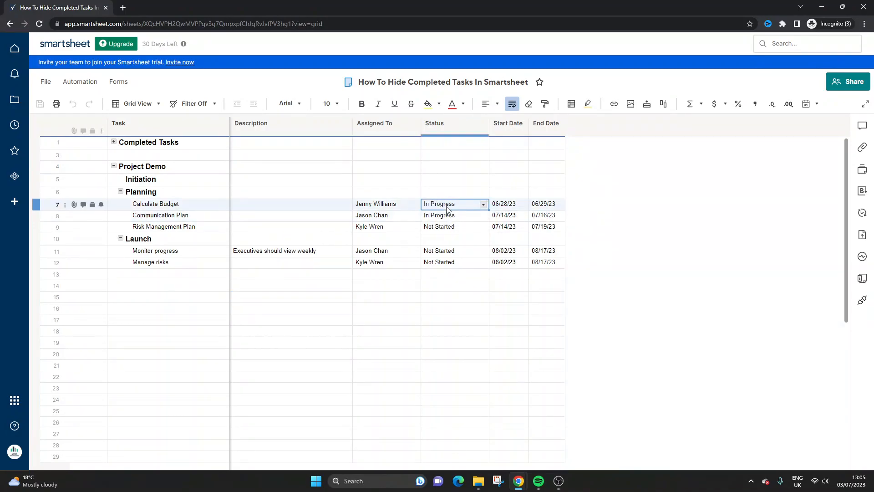
pyautogui.click(483, 204)
pyautogui.click(469, 240)
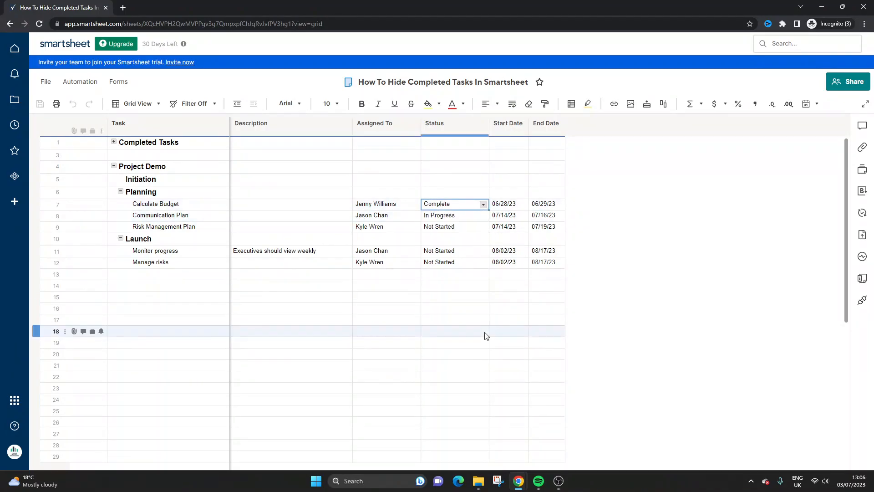
pyautogui.click(478, 331)
pyautogui.moveTo(427, 208); pyautogui.dragTo(186, 210)
pyautogui.click(40, 104)
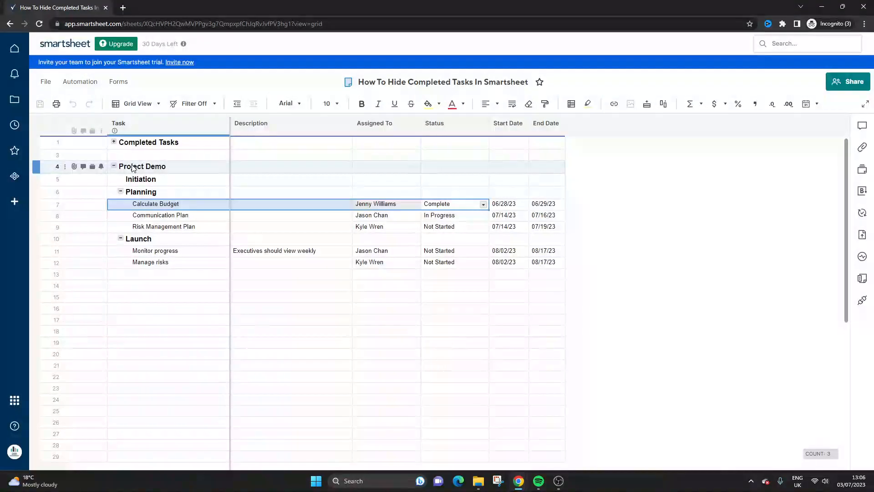
pyautogui.click(126, 21)
pyautogui.press('Return')
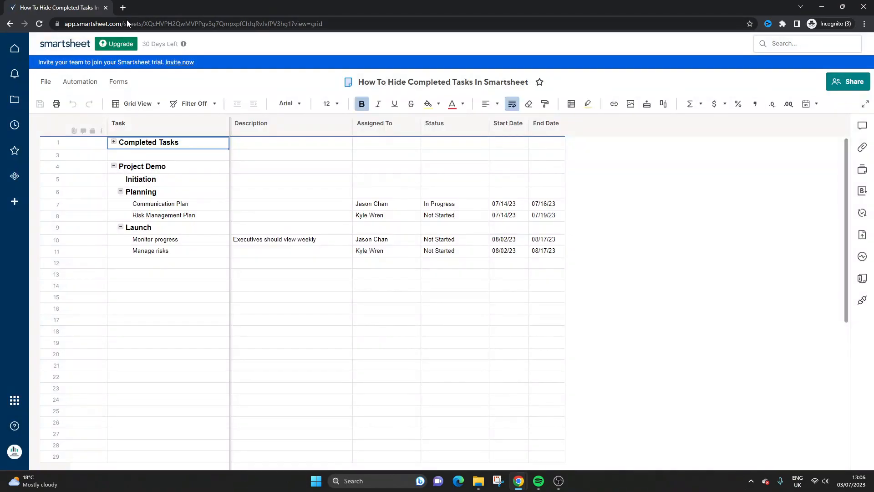
# Step: Open "Archive of How To Hide Completed Tasks In SS" from the workspace and check the archived task rows
pyautogui.moveTo(543, 216); pyautogui.dragTo(512, 202)
pyautogui.click(11, 24)
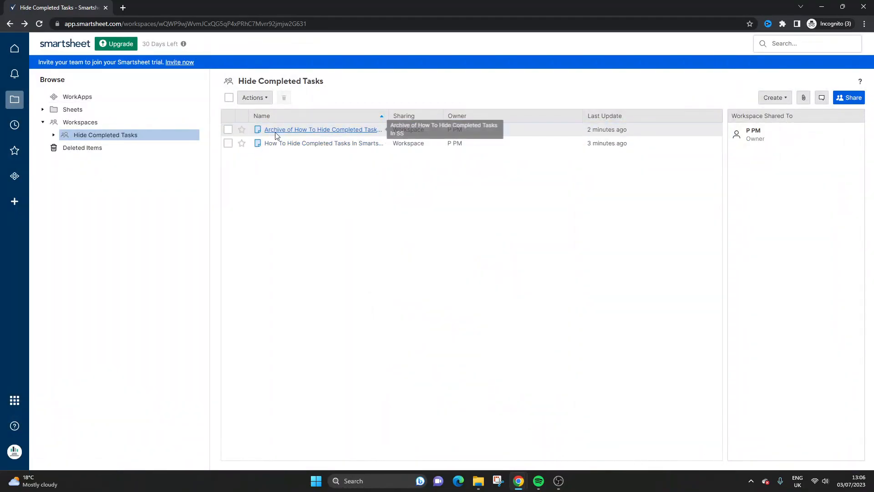
pyautogui.click(280, 129)
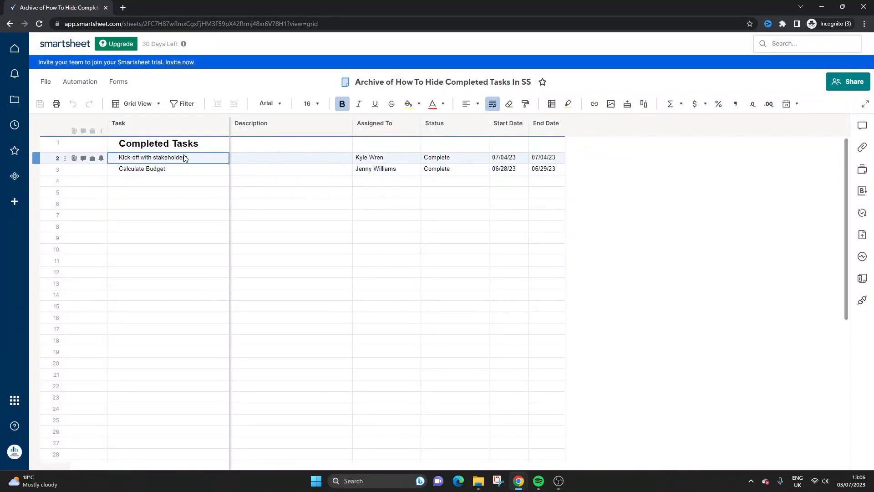
pyautogui.moveTo(184, 156); pyautogui.dragTo(449, 171)
pyautogui.click(364, 170)
pyautogui.moveTo(182, 169); pyautogui.dragTo(534, 163)
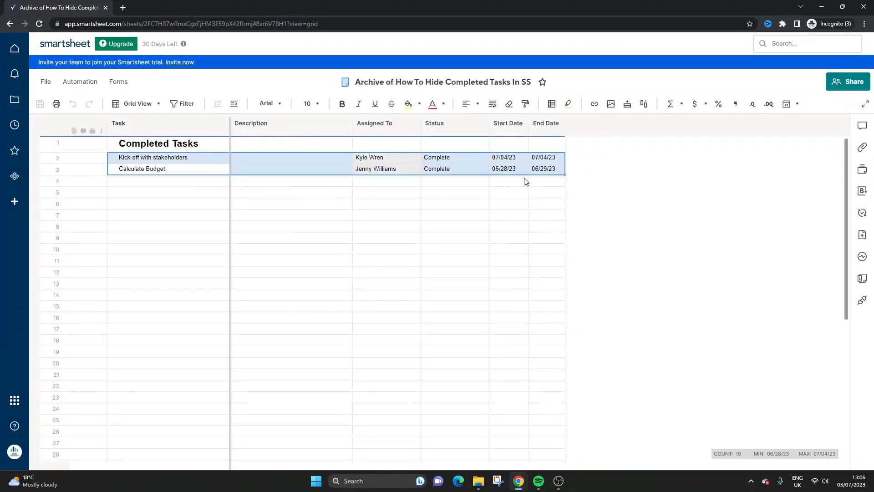
# Step: Create a row report named "Non-Completed Tasks" in the Hide Completed Tasks workspace
pyautogui.click(10, 24)
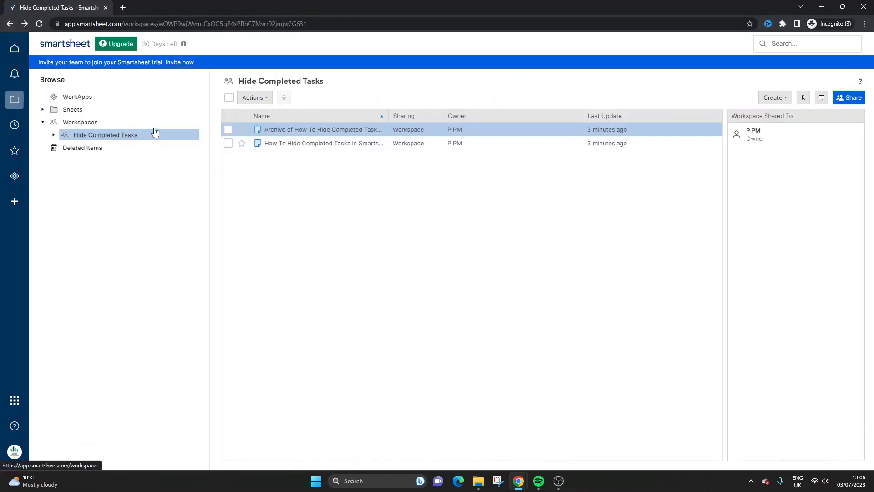
pyautogui.rightClick(303, 167)
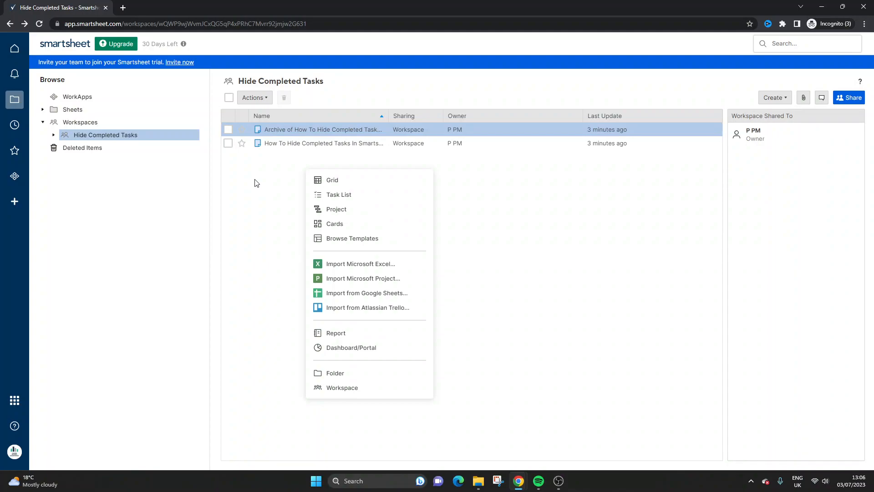
pyautogui.click(367, 338)
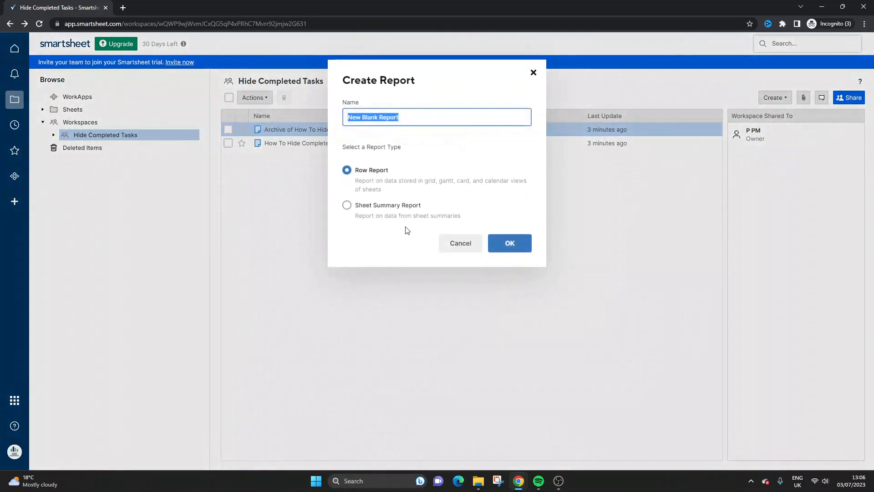
pyautogui.write('Hidden')
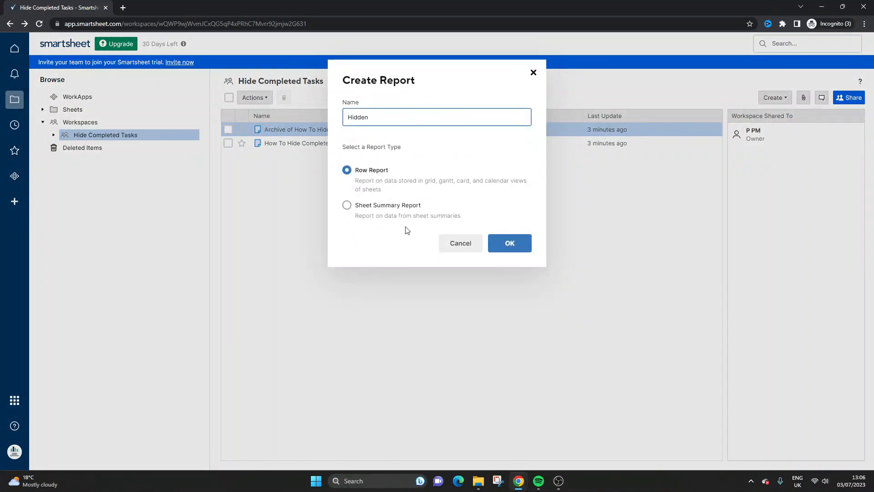
pyautogui.press('BackSpace')
pyautogui.press('BackSpace')
pyautogui.press('BackSpace')
pyautogui.write('N')
pyautogui.press('BackSpace')
pyautogui.write('No')
pyautogui.click(503, 242)
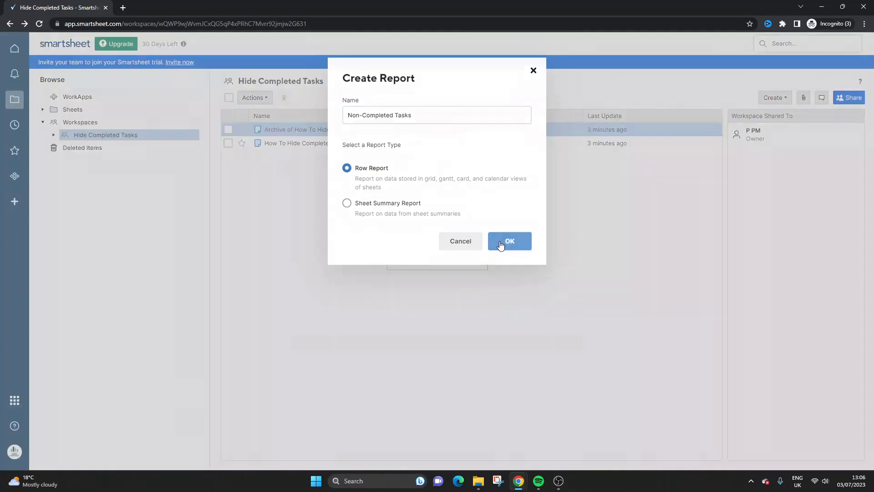
pyautogui.click(297, 158)
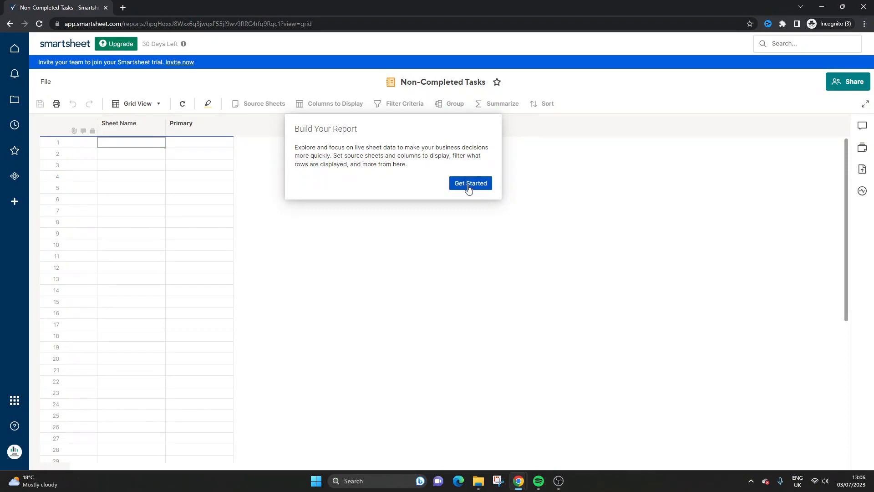
# Step: Set the sheet "How To Hide Completed Tasks In Smartsheet" as the report's only source
pyautogui.click(469, 183)
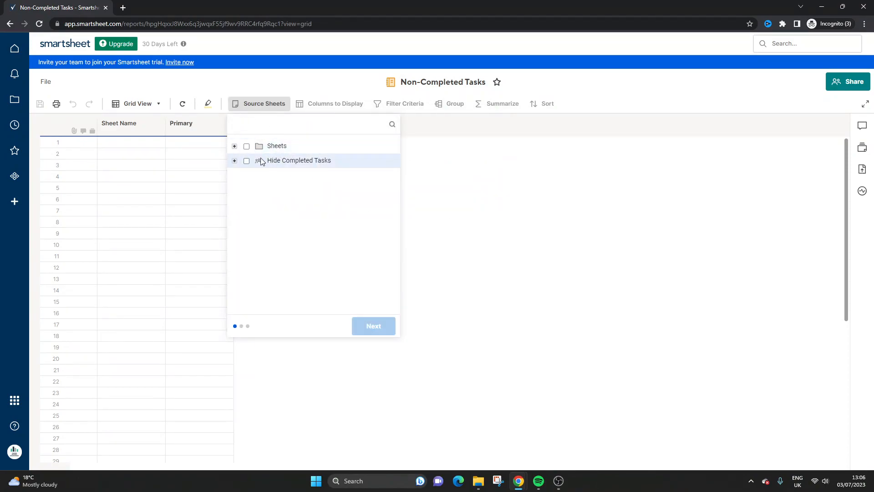
pyautogui.click(235, 160)
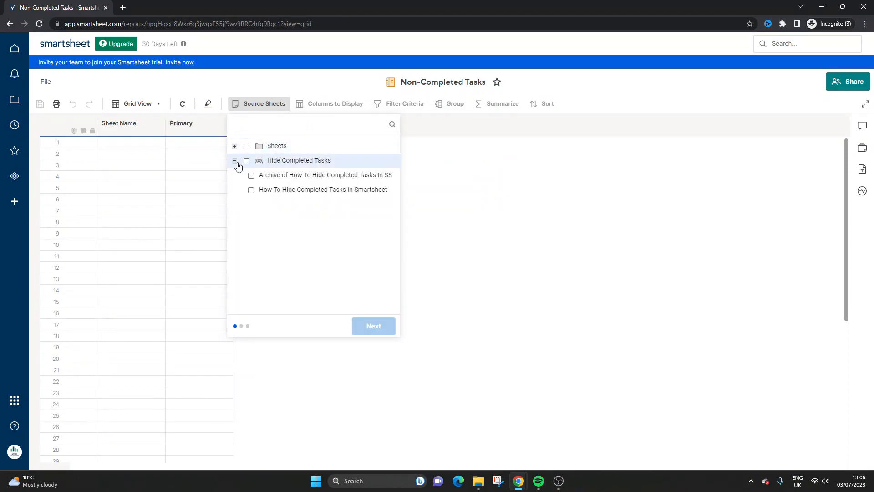
pyautogui.click(252, 190)
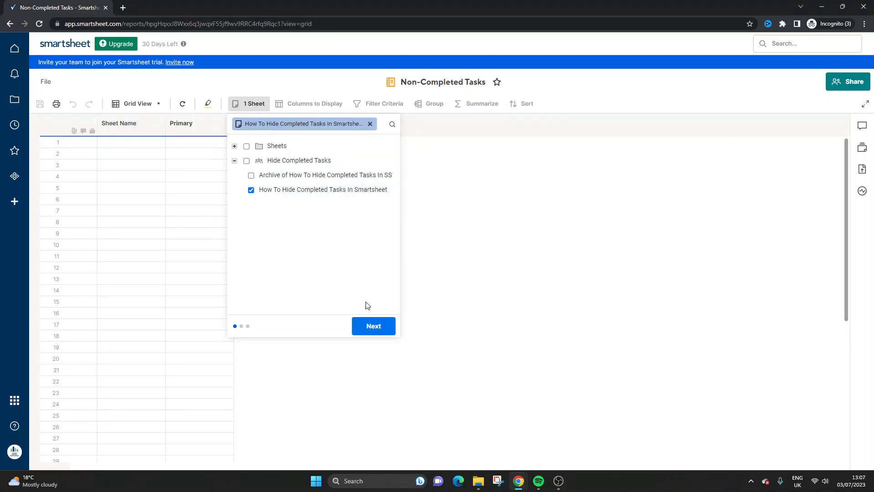
pyautogui.click(373, 326)
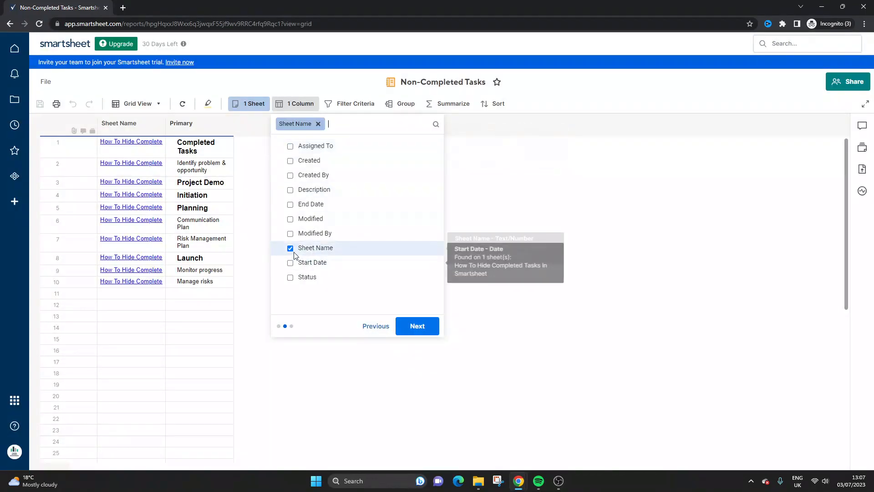
# Step: Remove Sheet Name from the report's displayed columns and add Description, Status, Start Date and End Date
pyautogui.click(291, 249)
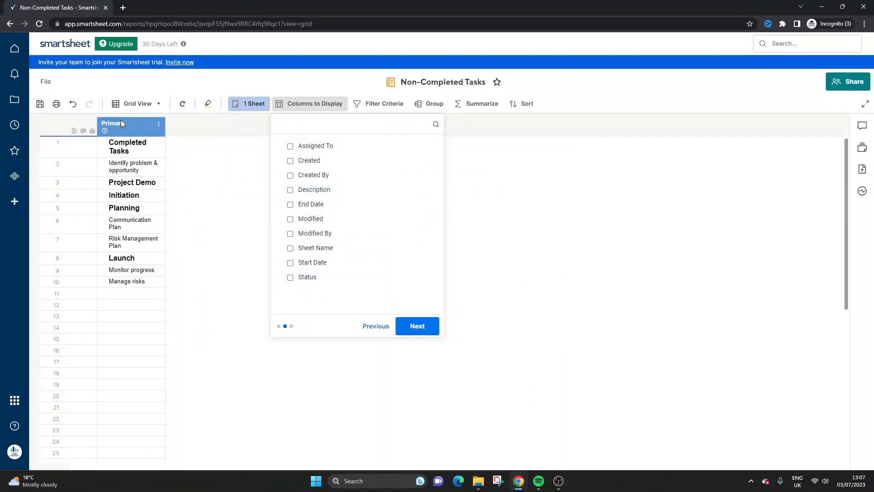
pyautogui.click(291, 190)
pyautogui.click(290, 278)
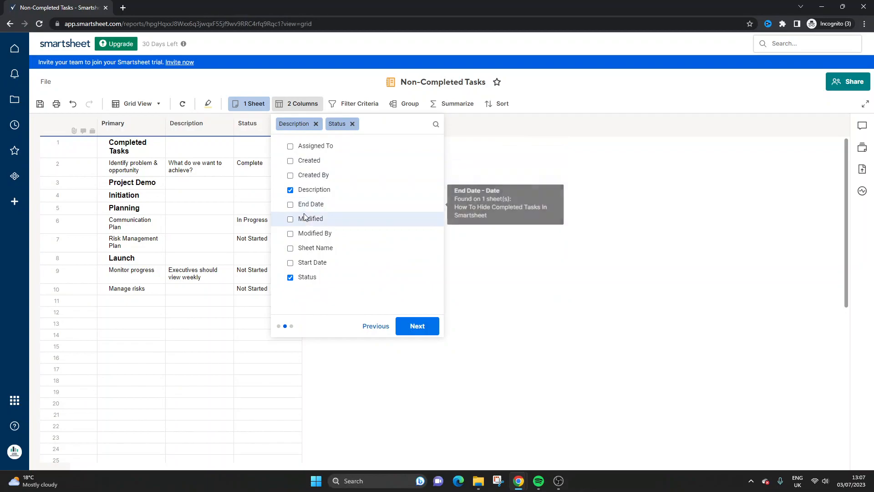
pyautogui.click(290, 263)
pyautogui.click(290, 204)
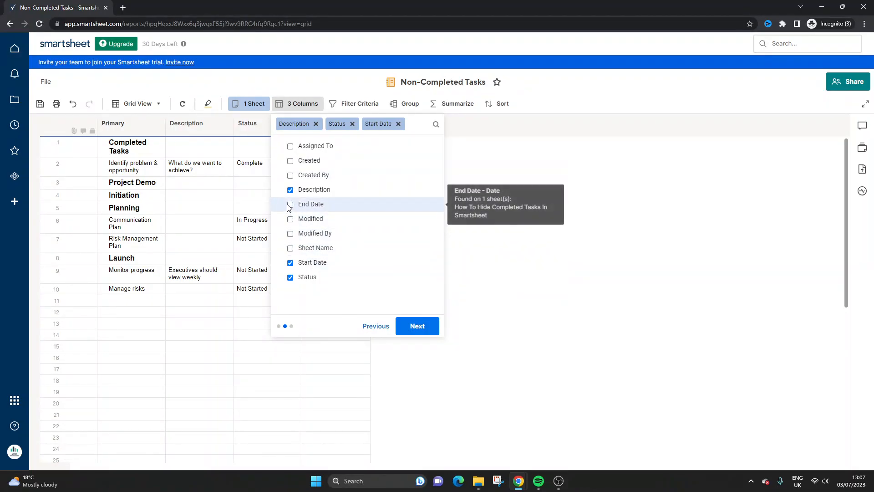
pyautogui.click(417, 326)
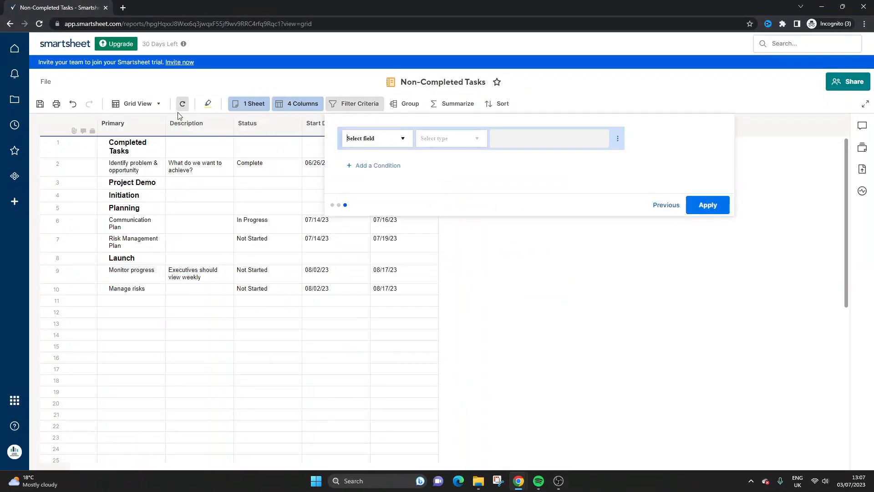
# Step: Widen the report's Primary and Description columns so their text fits on one line
pyautogui.moveTo(219, 131); pyautogui.dragTo(221, 131)
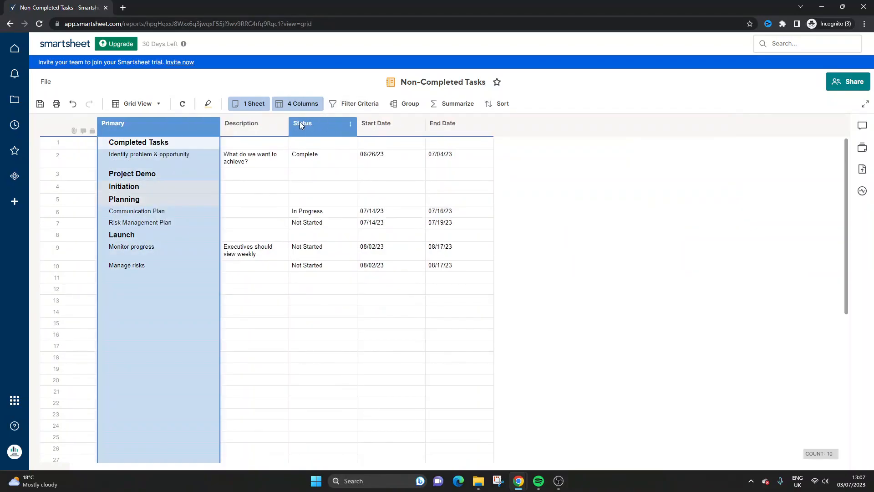
pyautogui.moveTo(288, 127); pyautogui.dragTo(340, 127)
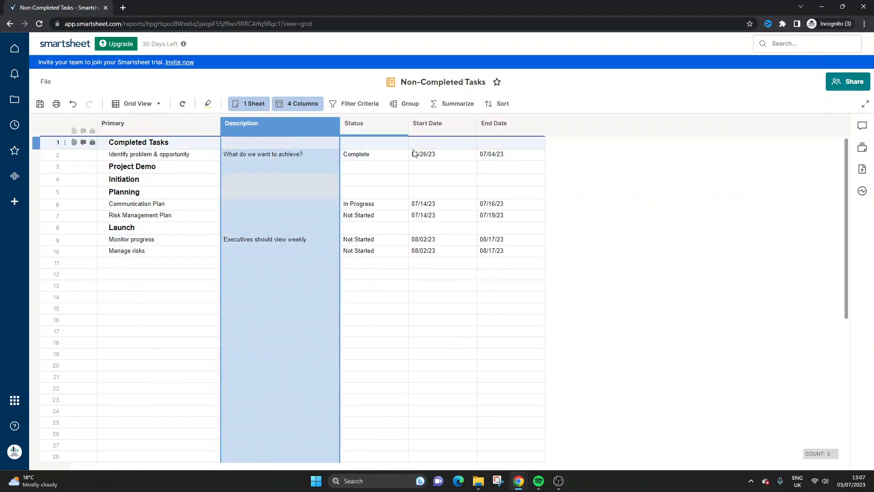
pyautogui.click(410, 153)
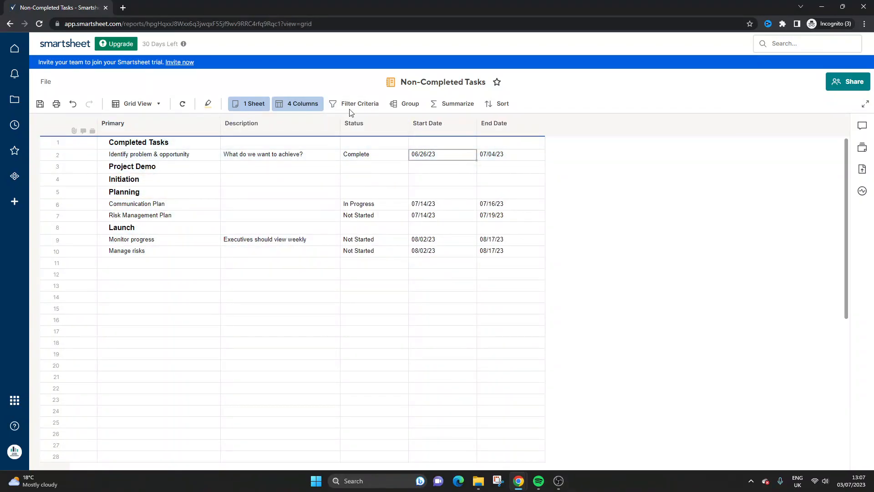
pyautogui.click(358, 155)
# Step: Filter the report to rows whose Status does not contain "Complete" and save the report
pyautogui.click(340, 106)
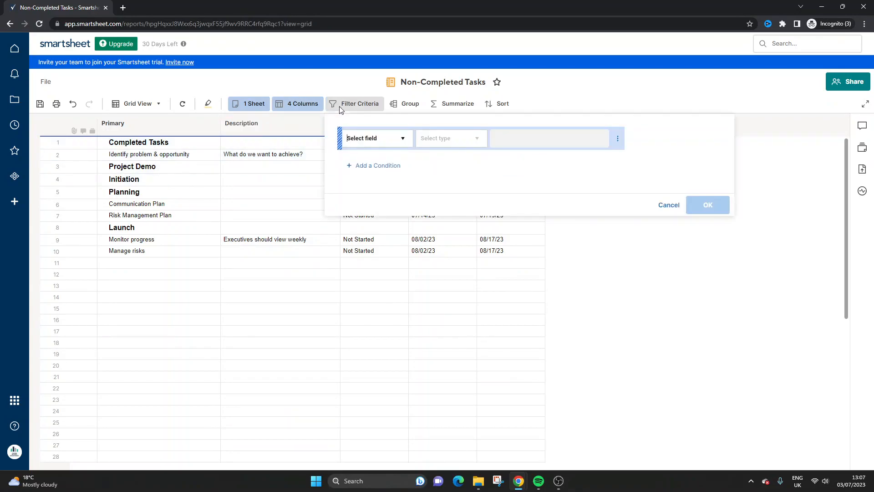
pyautogui.click(381, 139)
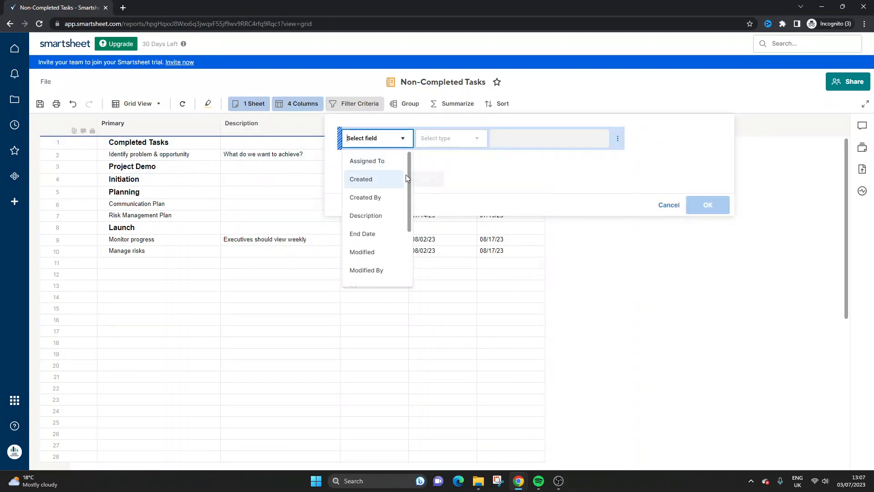
pyautogui.scroll(-2, 403, 182)
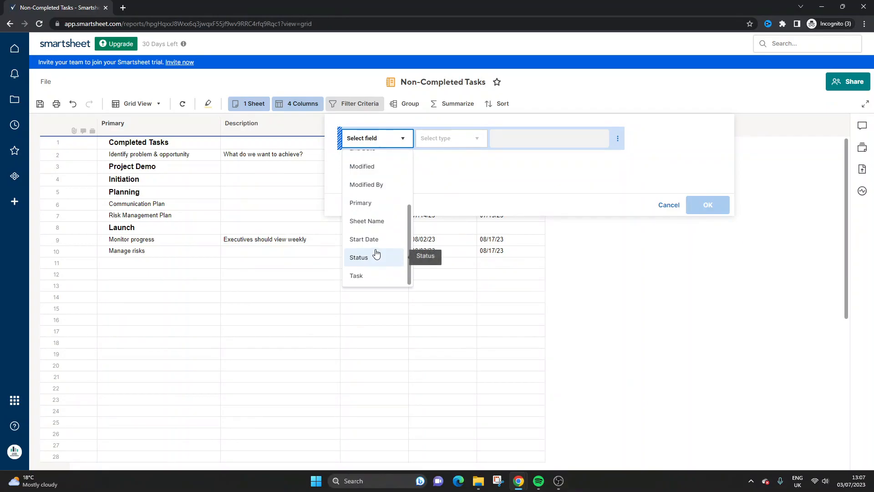
pyautogui.click(376, 253)
pyautogui.click(441, 139)
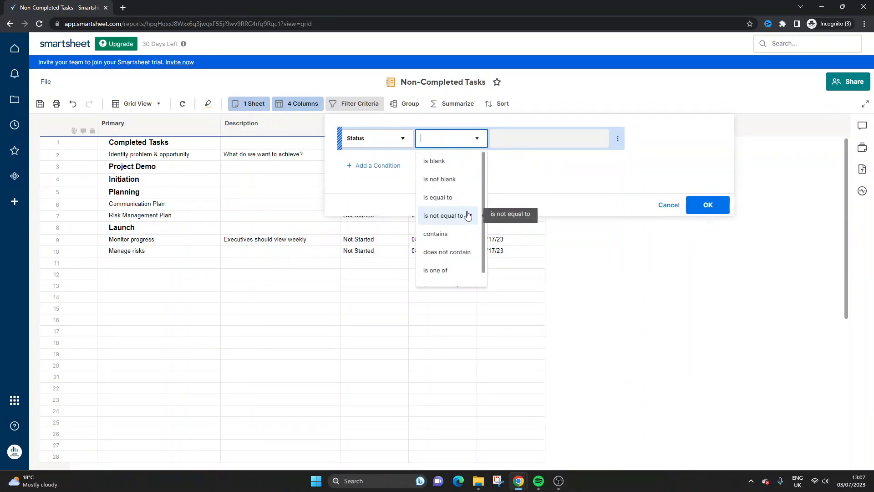
pyautogui.click(455, 252)
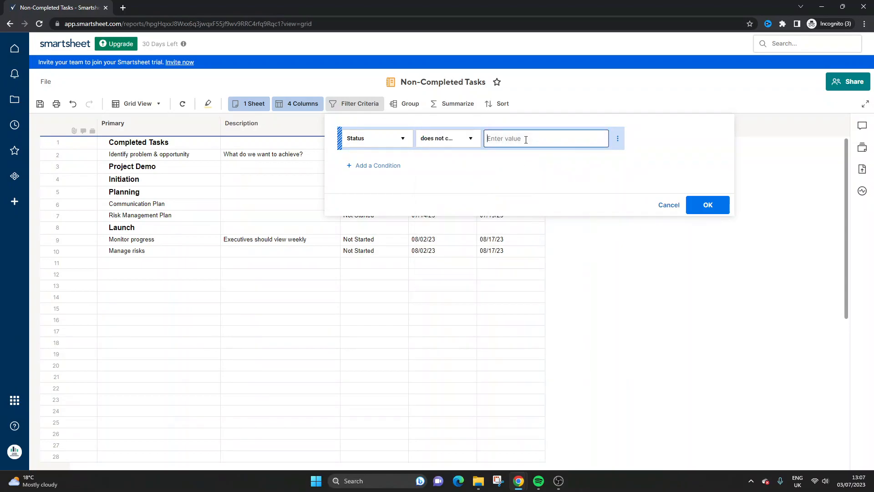
pyautogui.write('Complete')
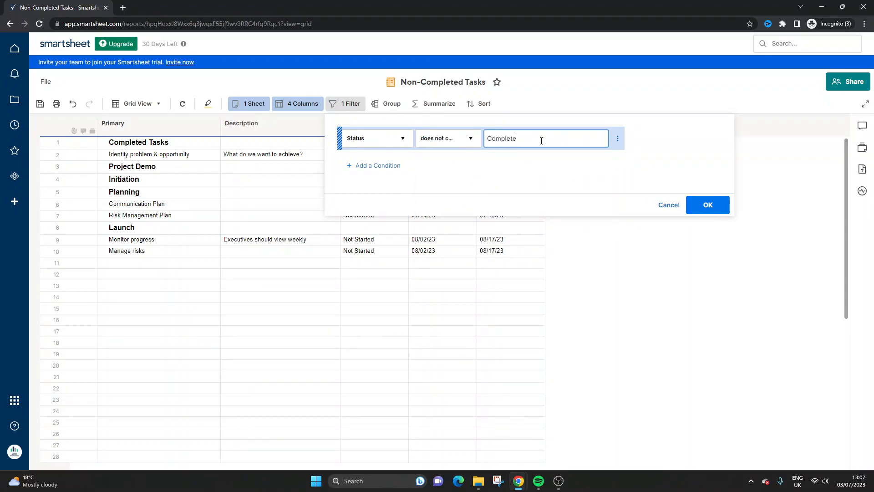
pyautogui.click(701, 204)
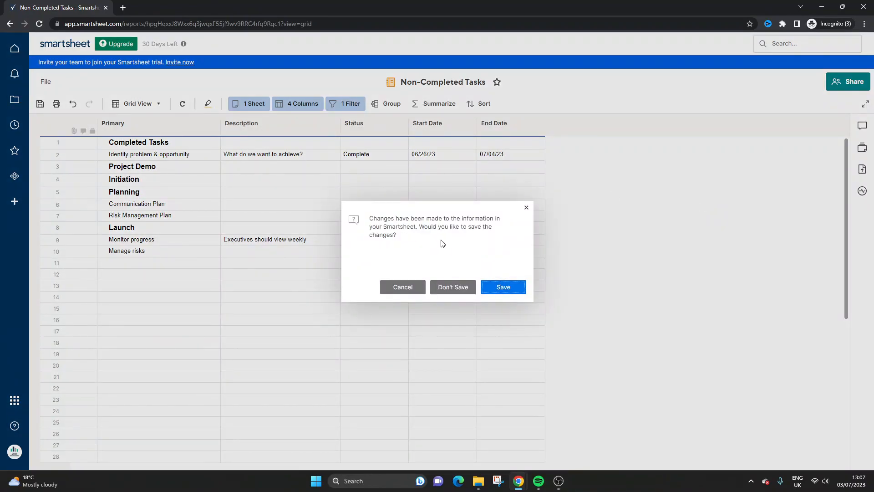
pyautogui.click(504, 288)
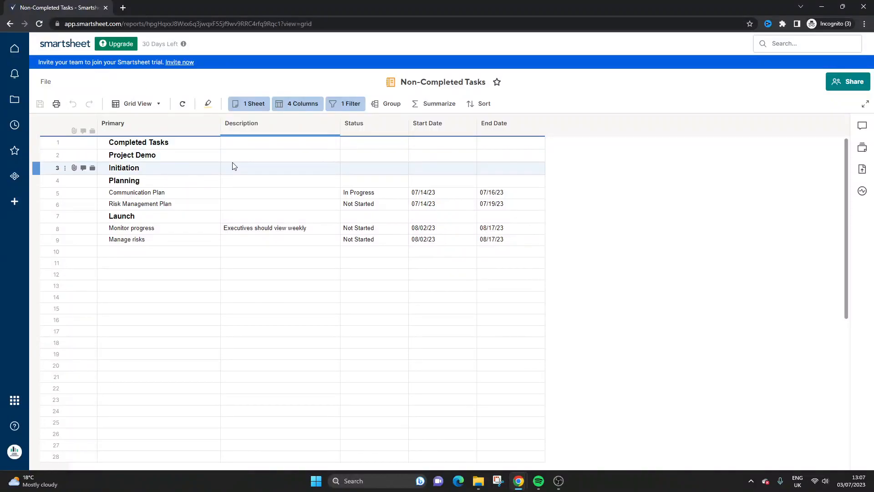
pyautogui.moveTo(178, 145); pyautogui.dragTo(507, 229)
pyautogui.click(556, 259)
pyautogui.moveTo(196, 146); pyautogui.dragTo(504, 238)
pyautogui.click(604, 256)
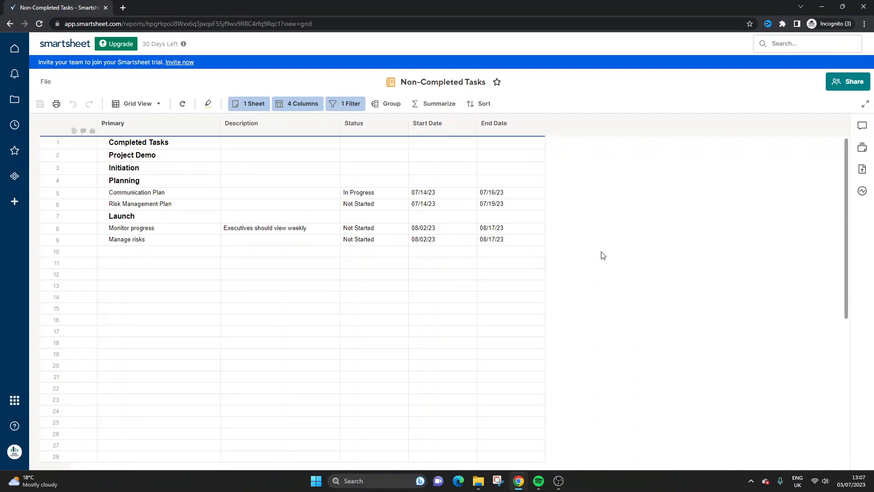
# Step: Return to the Hide Completed Tasks workspace and reopen the Non-Completed Tasks report to review its rows
pyautogui.click(10, 24)
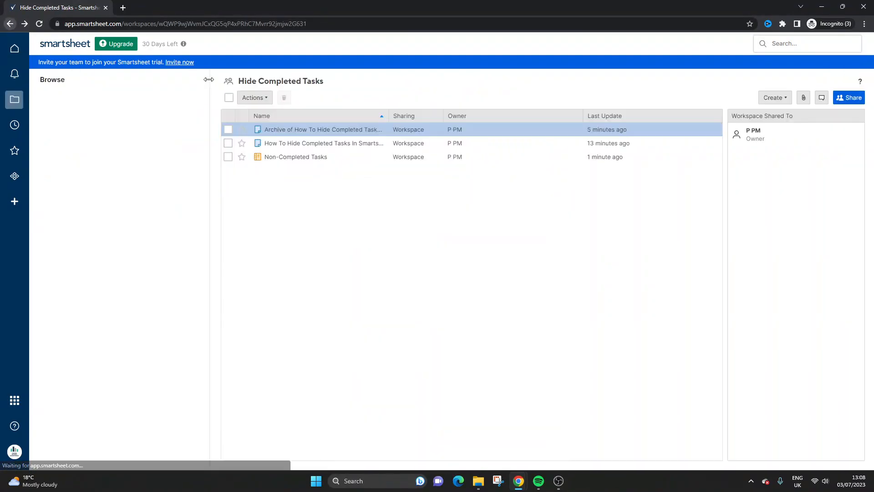
pyautogui.click(296, 157)
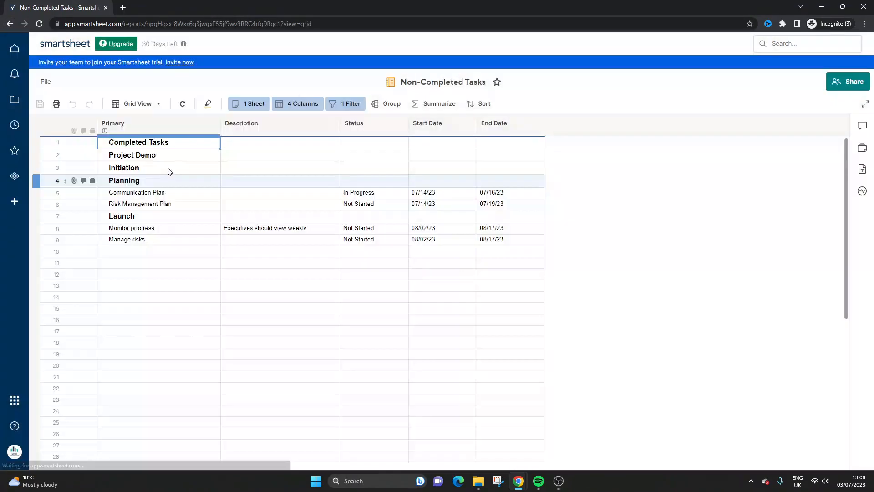
pyautogui.moveTo(136, 142); pyautogui.dragTo(164, 143)
pyautogui.click(186, 171)
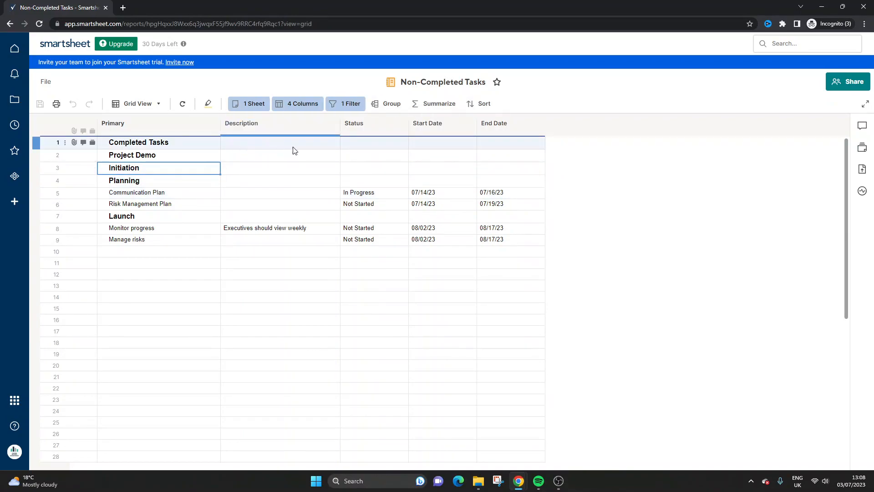
pyautogui.click(333, 105)
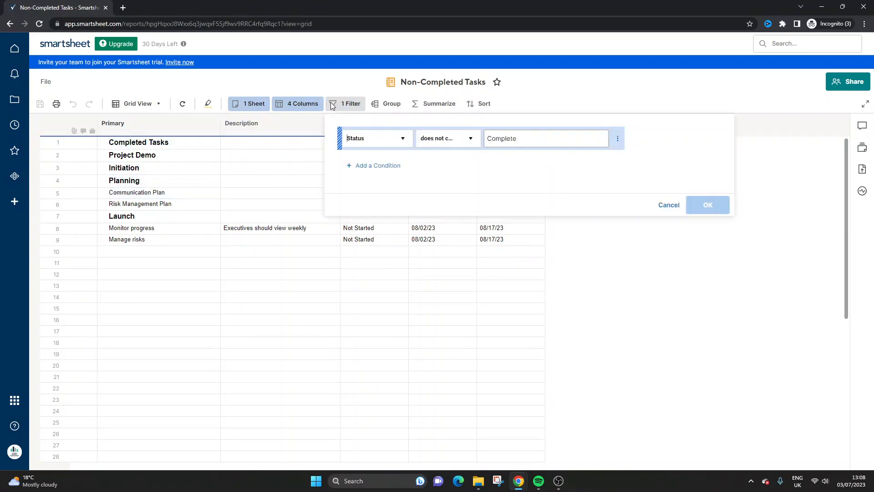
pyautogui.click(380, 166)
pyautogui.click(382, 167)
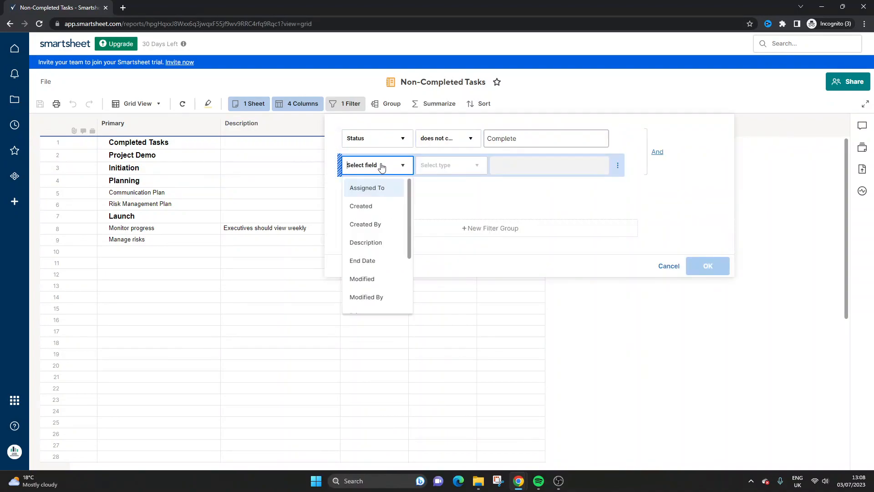
pyautogui.scroll(-3, 382, 282)
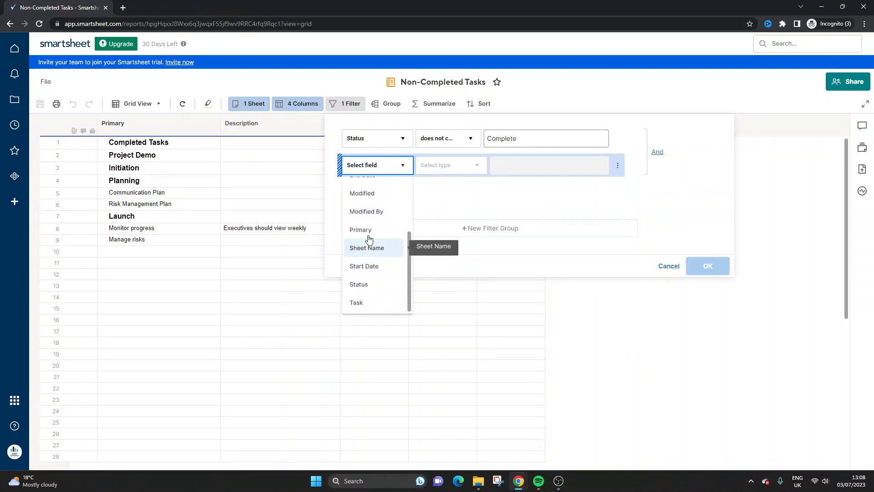
pyautogui.scroll(3, 376, 243)
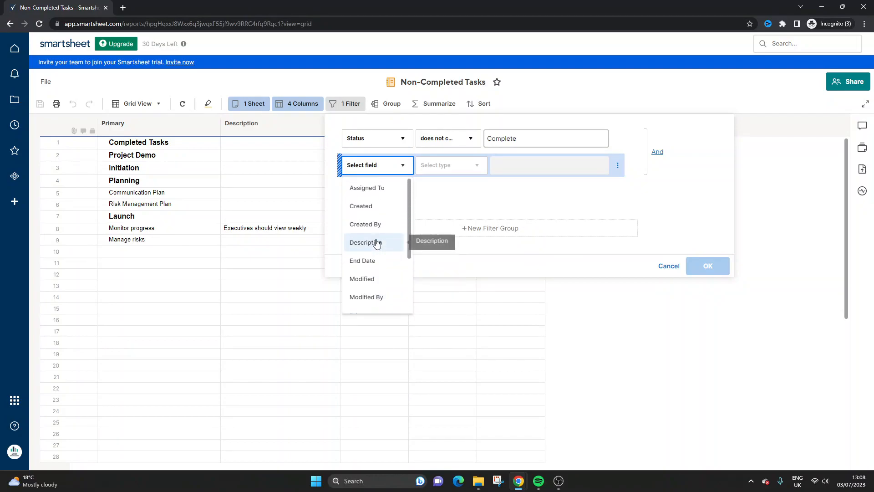
pyautogui.click(382, 242)
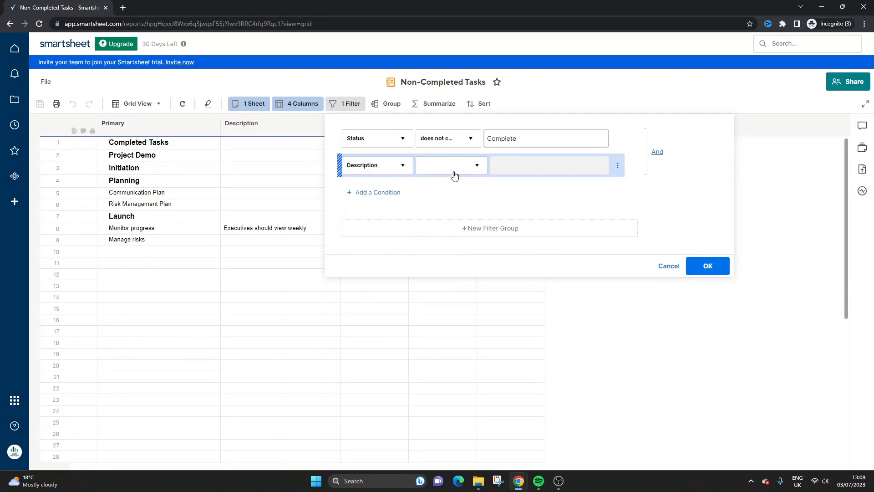
pyautogui.click(453, 175)
pyautogui.click(665, 266)
pyautogui.moveTo(146, 143); pyautogui.dragTo(161, 180)
# Step: In the source task sheet, enter N/A as the Description of Completed Tasks, Project Demo, Initiation and Planning, and save the sheet
pyautogui.click(11, 23)
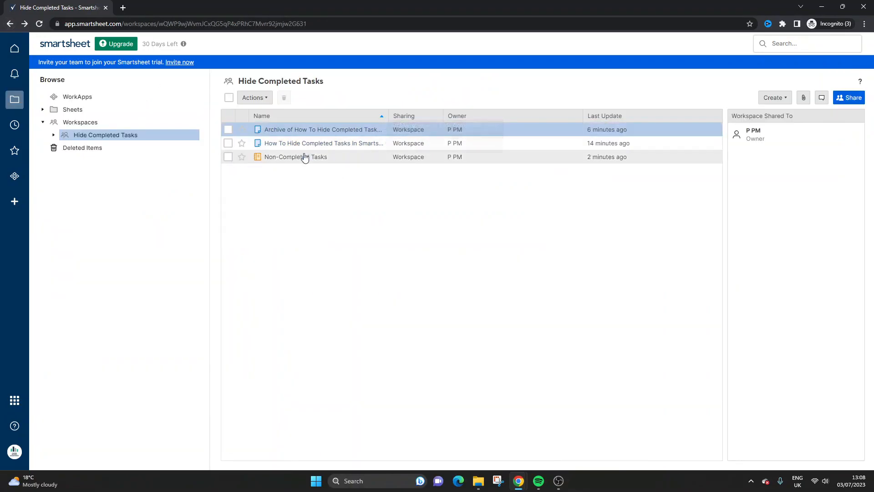
pyautogui.click(301, 144)
pyautogui.click(312, 146)
pyautogui.write('N/A')
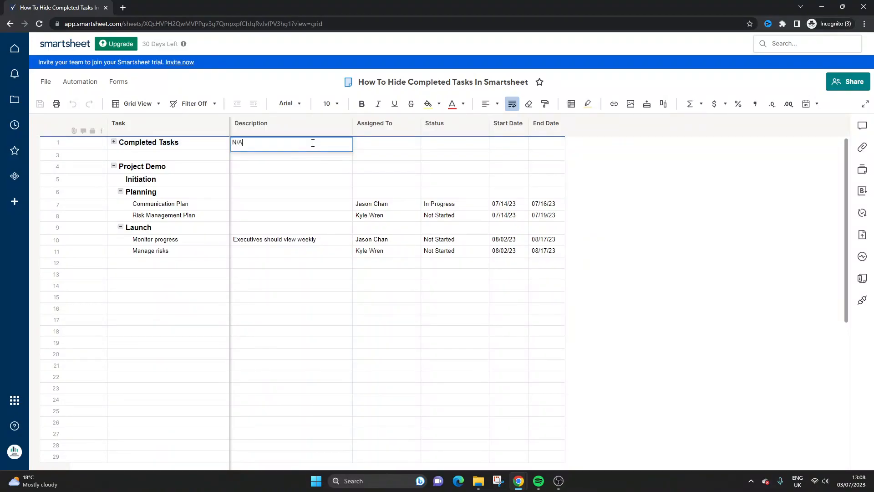
pyautogui.press('Return')
pyautogui.write('N/A')
pyautogui.press('Return')
pyautogui.write('N/A')
pyautogui.press('Return')
pyautogui.write('N')
pyautogui.press('Return')
pyautogui.click(40, 104)
# Step: Reopen the Non-Completed Tasks report and add a second filter condition requiring that Description does not contain "N/A"
pyautogui.click(9, 23)
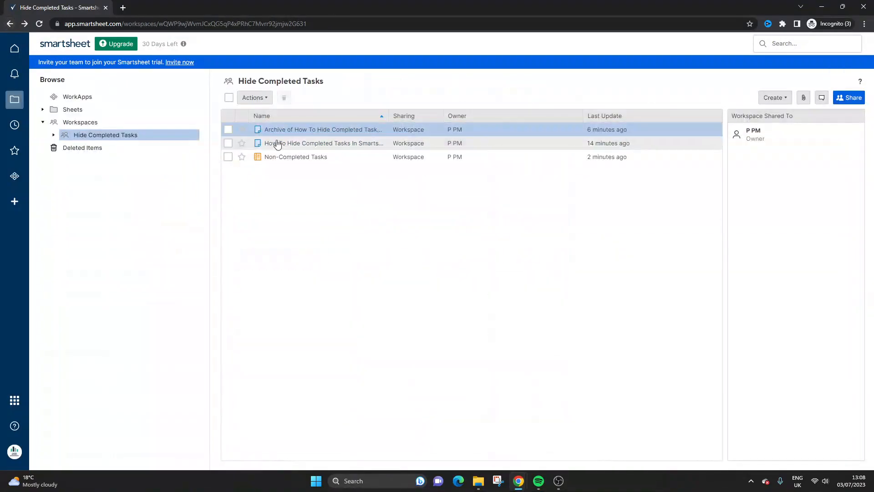
pyautogui.click(293, 159)
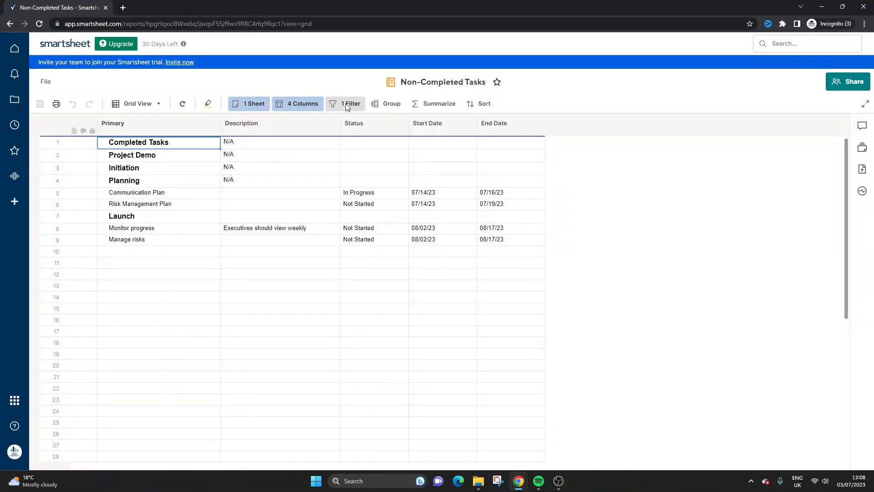
pyautogui.click(347, 104)
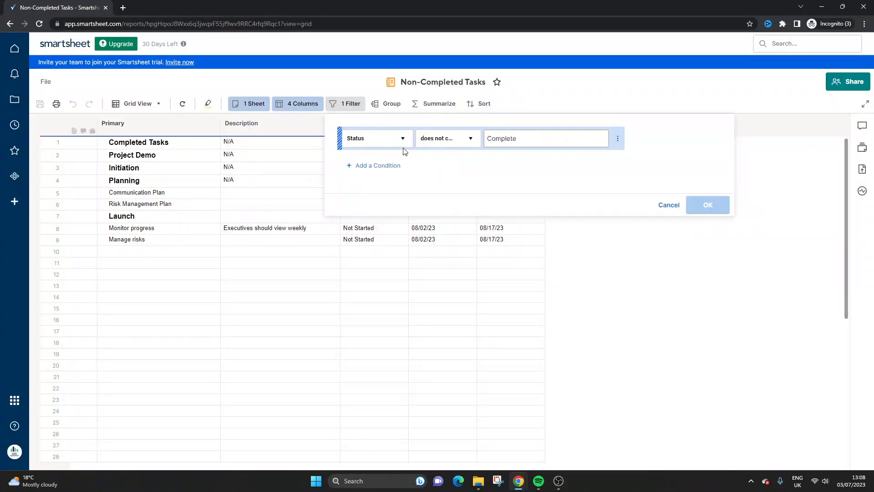
pyautogui.click(398, 166)
pyautogui.click(381, 166)
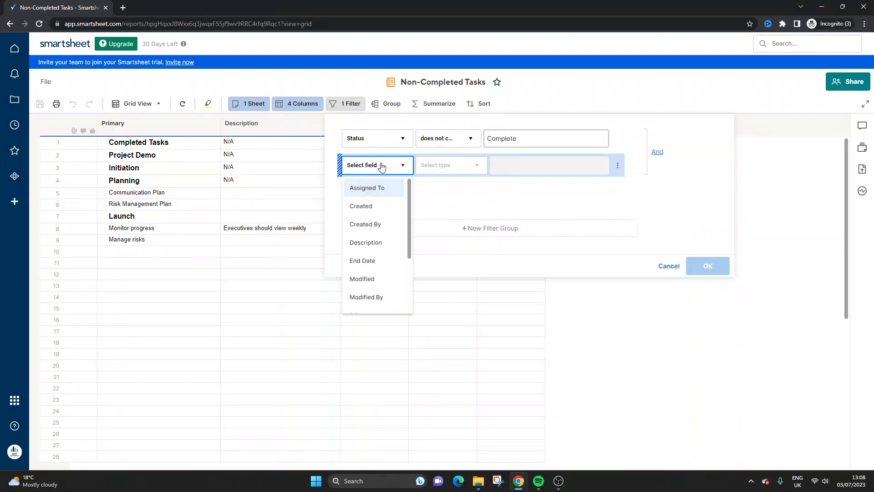
pyautogui.click(382, 241)
pyautogui.click(431, 164)
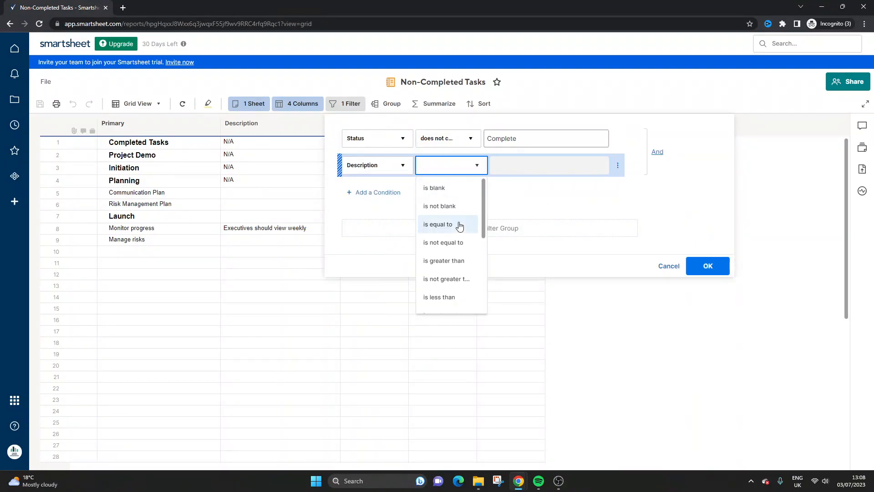
pyautogui.scroll(-2, 453, 236)
pyautogui.click(453, 296)
pyautogui.click(511, 166)
pyautogui.write('N/A')
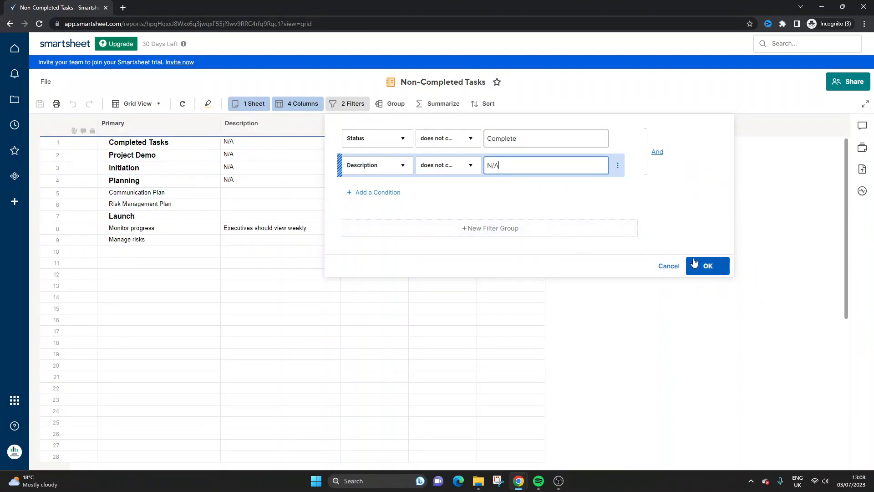
pyautogui.click(706, 266)
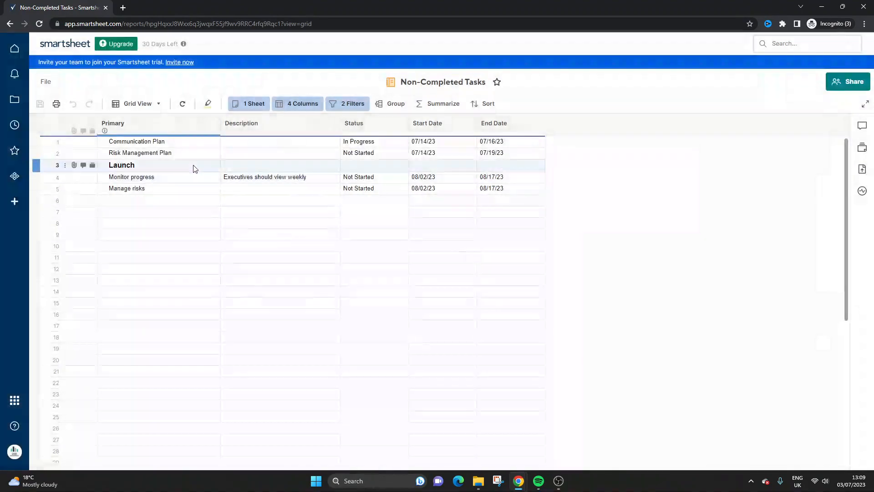
pyautogui.moveTo(291, 143); pyautogui.dragTo(353, 211)
pyautogui.click(170, 168)
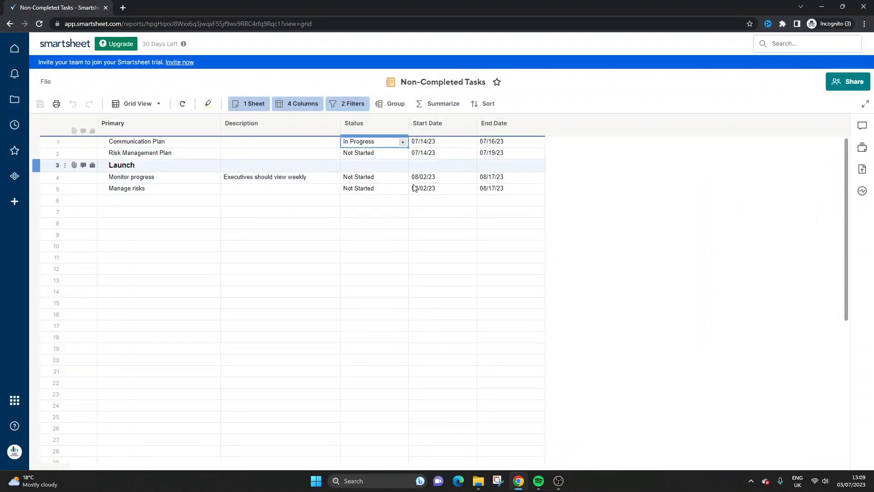
pyautogui.click(427, 203)
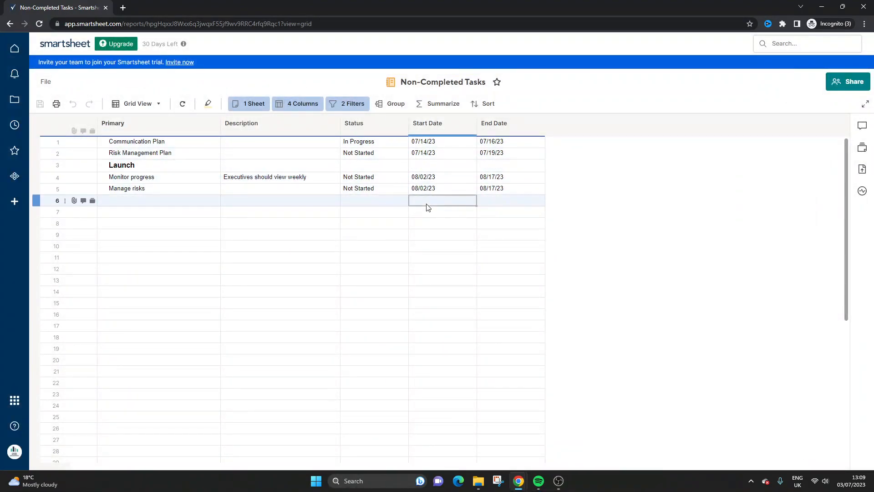